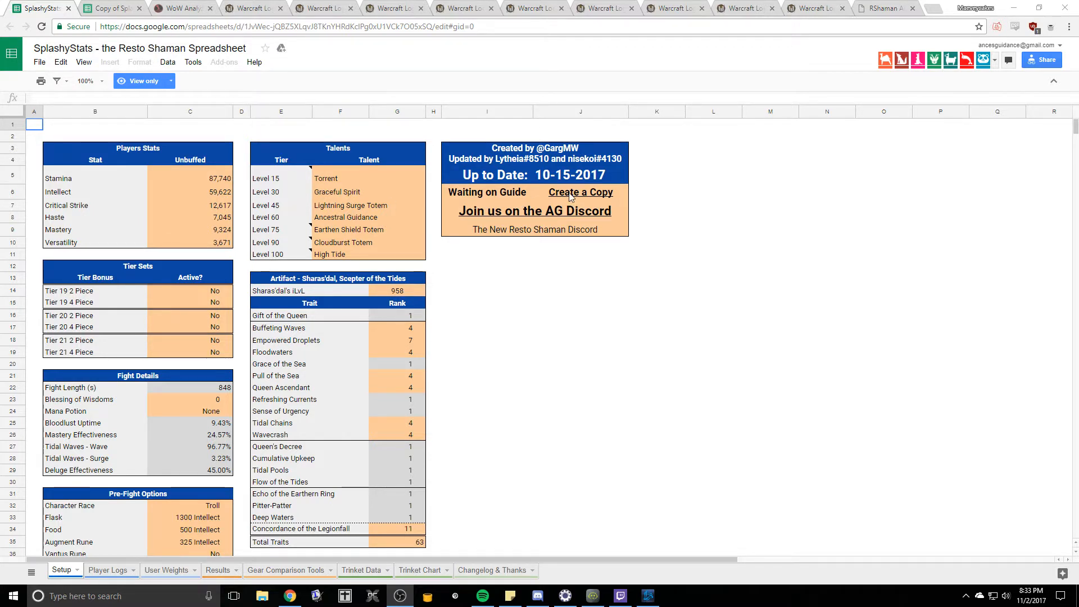
- Switch the browser to the editable 'Copy of SplashyStats' spreadsheet
{"action": "left_click", "coordinate": [114, 7]}
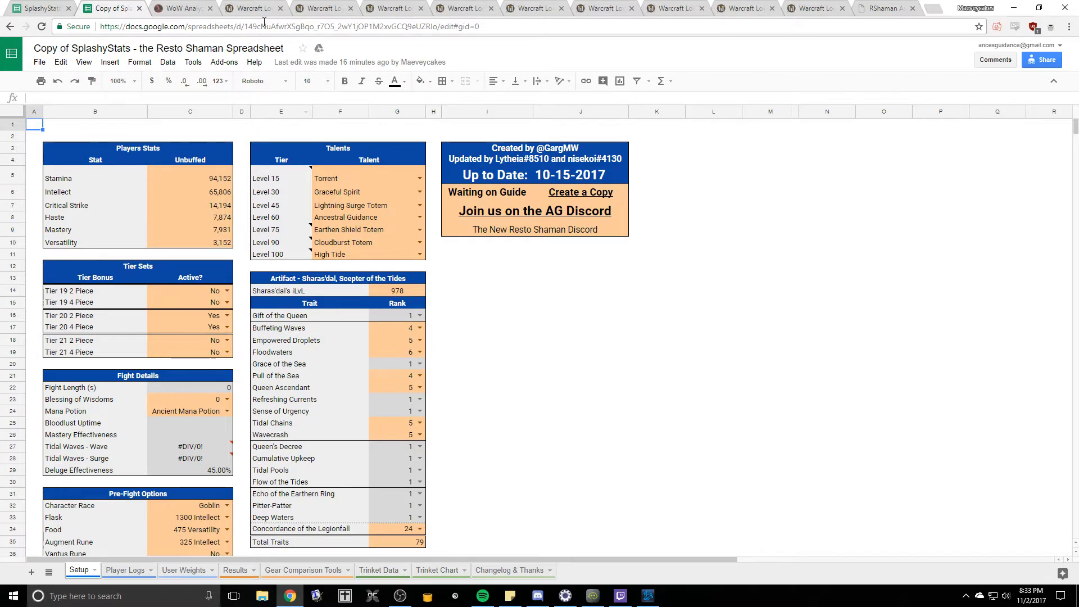
{"action": "left_click", "coordinate": [253, 7]}
{"action": "scroll", "coordinate": [132, 205], "scroll_direction": "down", "scroll_amount": 3}
{"action": "scroll", "coordinate": [132, 205], "scroll_direction": "up", "scroll_amount": 3}
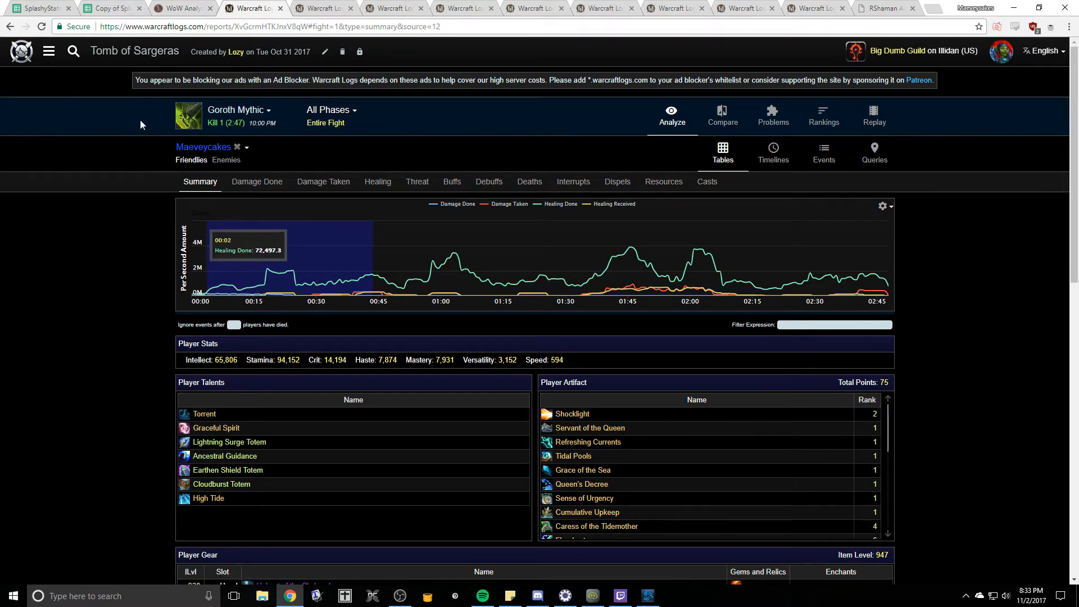
{"action": "left_click", "coordinate": [112, 8]}
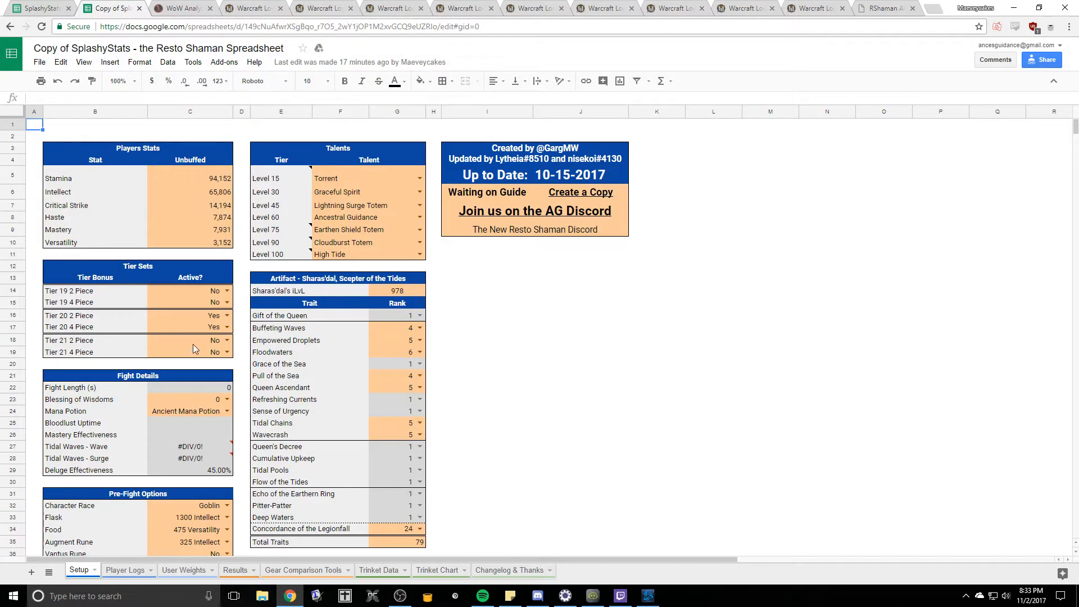
{"action": "scroll", "coordinate": [193, 345], "scroll_direction": "down", "scroll_amount": 1}
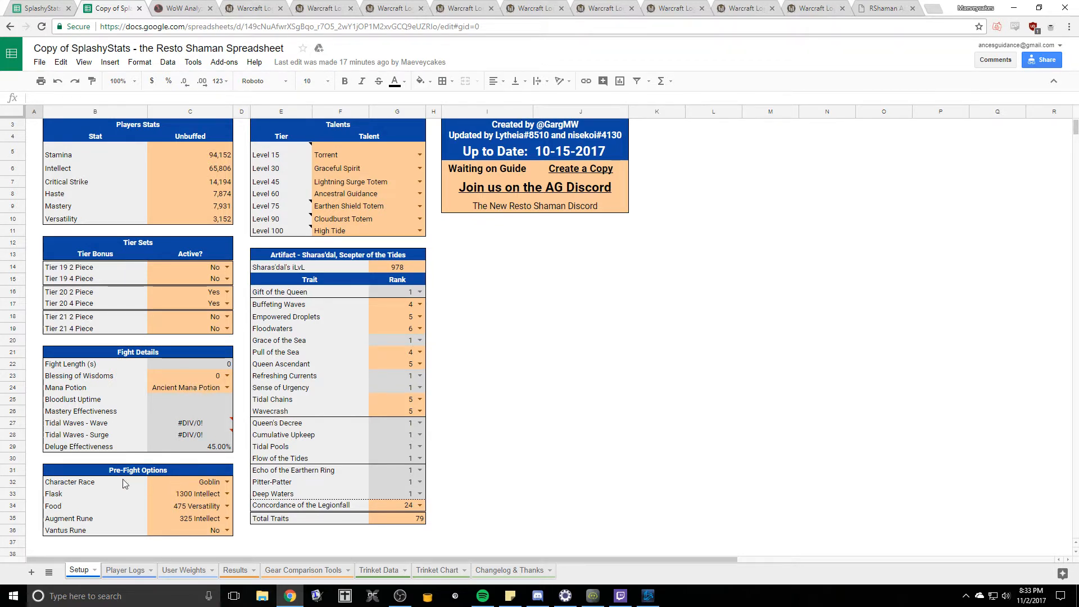
{"action": "scroll", "coordinate": [443, 446], "scroll_direction": "up", "scroll_amount": 1}
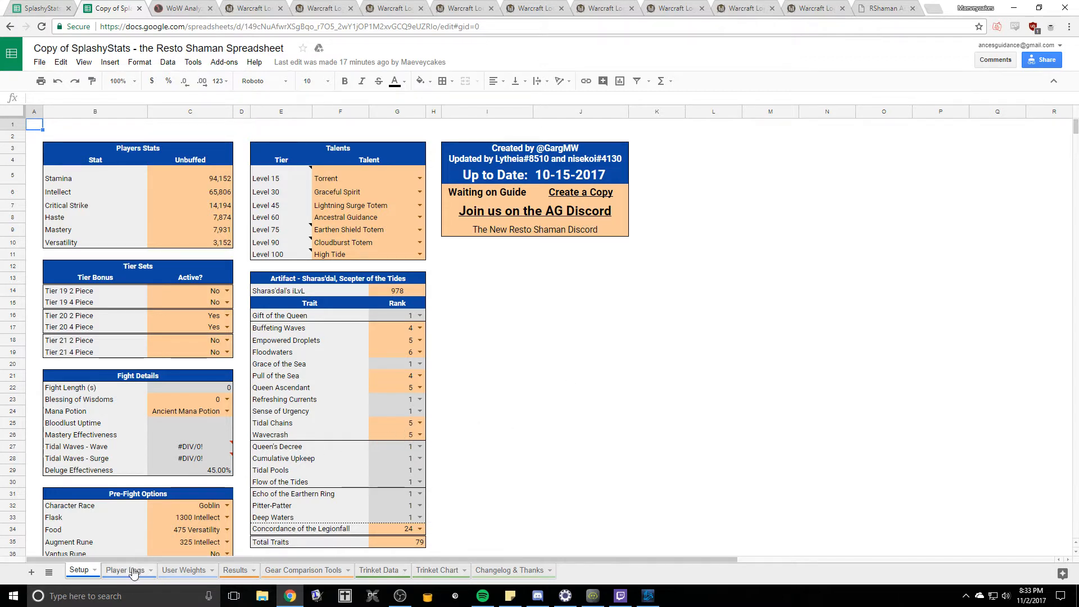
- Clear the Player Logs yellow paste box and review the green Fight Length, Bloodlust and Unused % input cells
{"action": "left_click", "coordinate": [125, 570]}
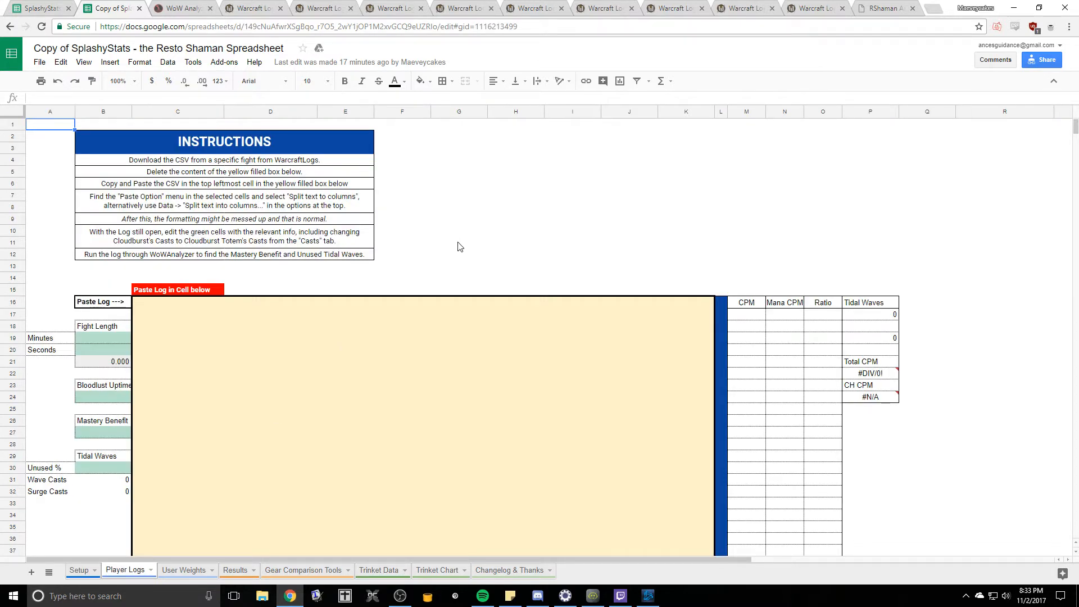
{"action": "scroll", "coordinate": [460, 246], "scroll_direction": "down", "scroll_amount": 2}
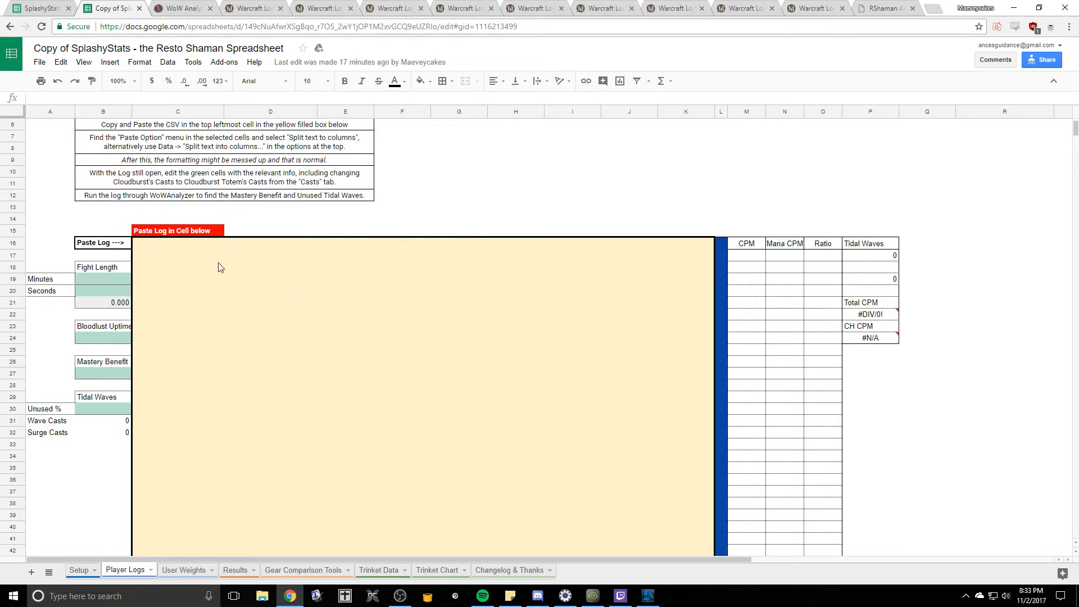
{"action": "left_click_drag", "start_coordinate": [155, 253], "coordinate": [700, 531]}
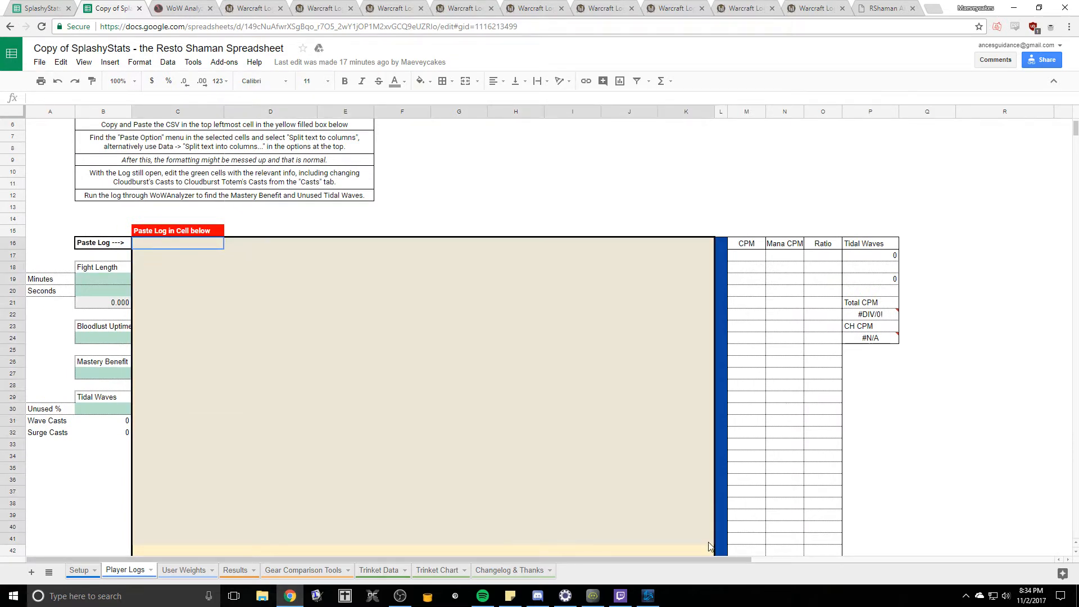
{"action": "key", "text": "Delete"}
{"action": "left_click", "coordinate": [103, 287]}
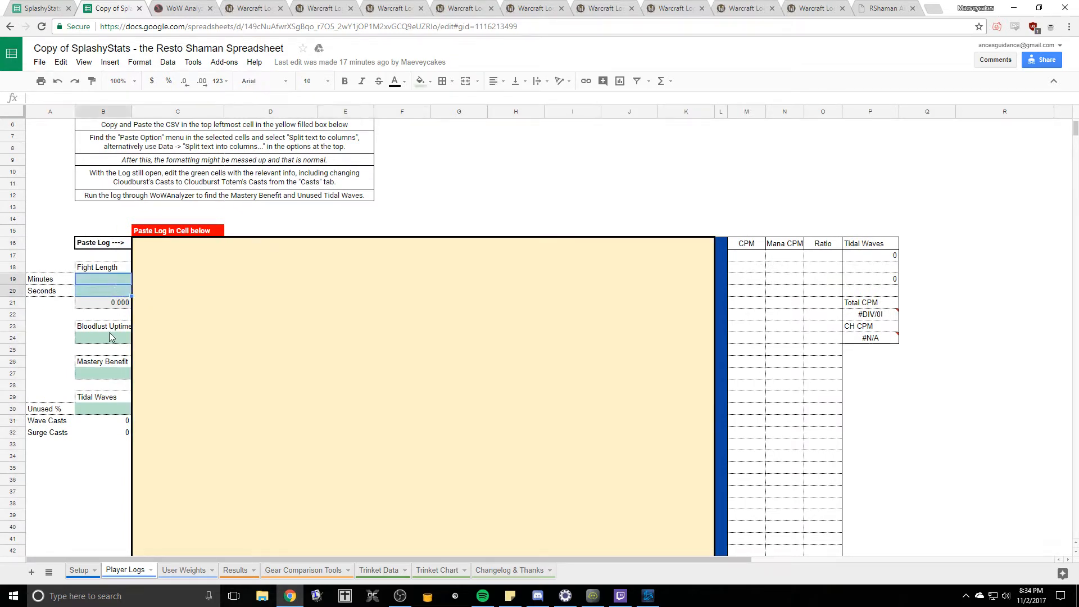
{"action": "left_click_drag", "start_coordinate": [103, 326], "coordinate": [103, 338]}
{"action": "left_click", "coordinate": [113, 409]}
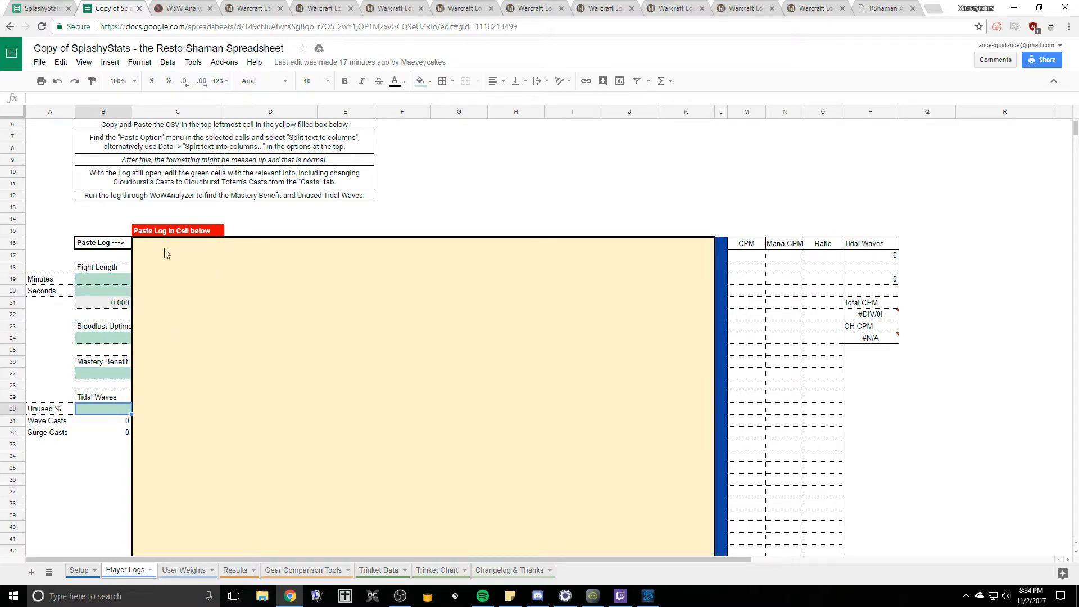
{"action": "left_click", "coordinate": [179, 253]}
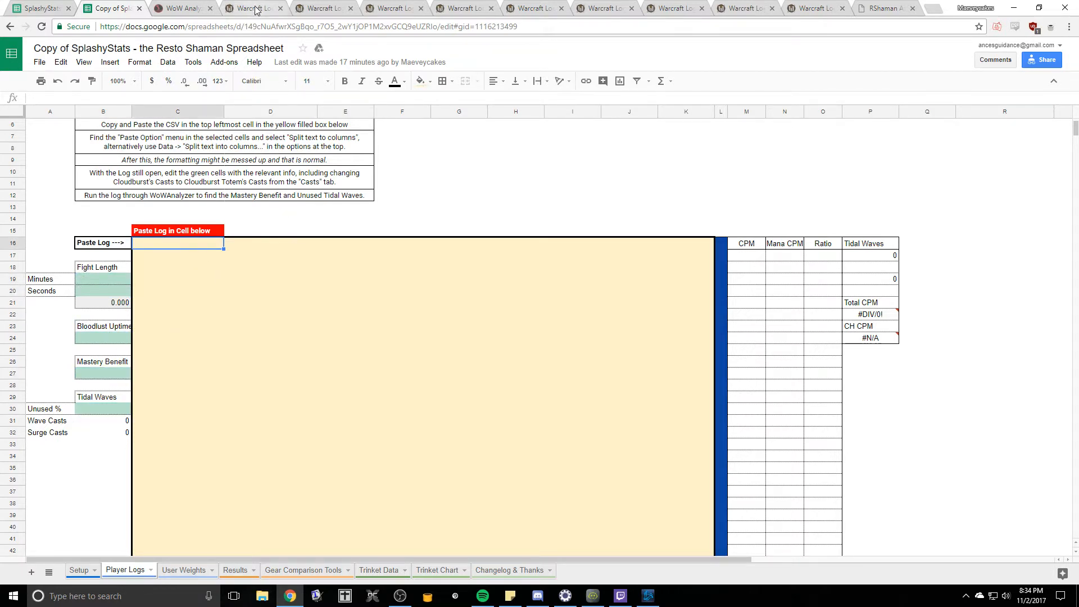
{"action": "scroll", "coordinate": [281, 253], "scroll_direction": "up", "scroll_amount": 3}
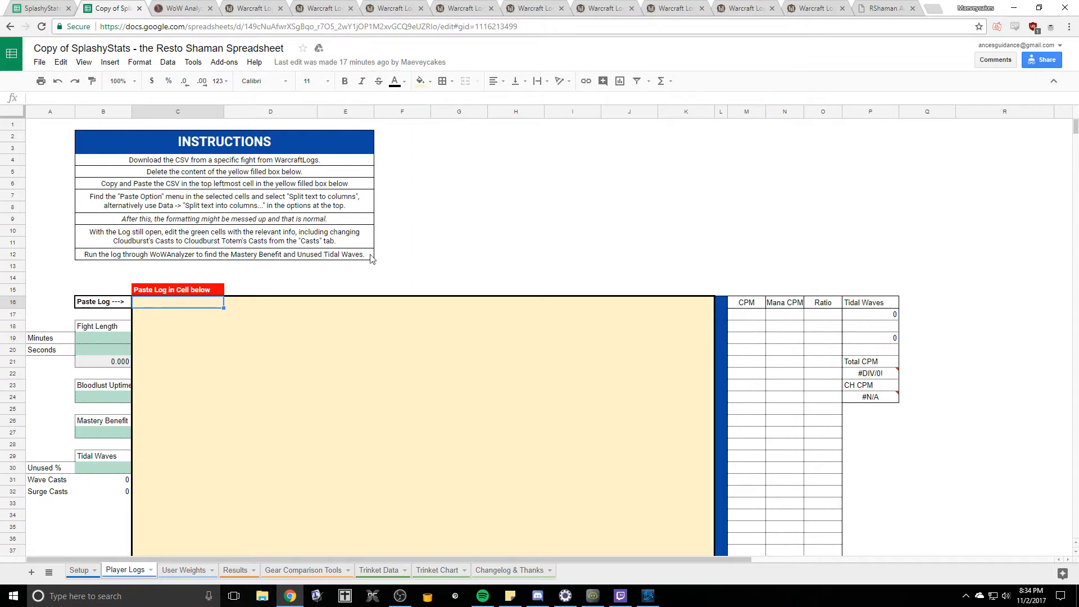
- Export the Goroth fight's healing breakdown from Warcraft Logs as a CSV and view it in Notepad
{"action": "left_click", "coordinate": [249, 8]}
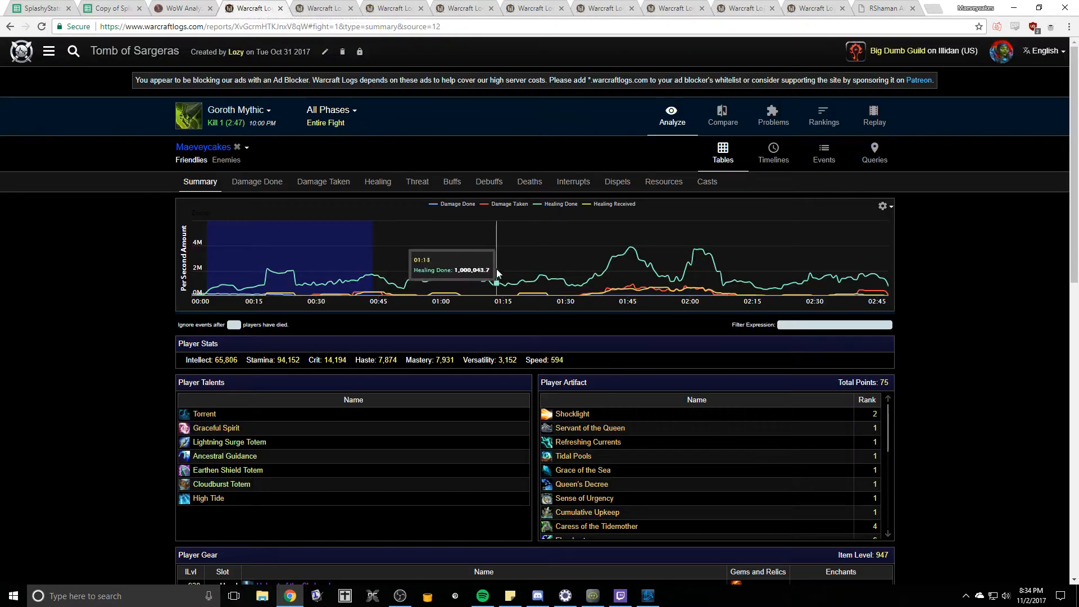
{"action": "left_click", "coordinate": [377, 182]}
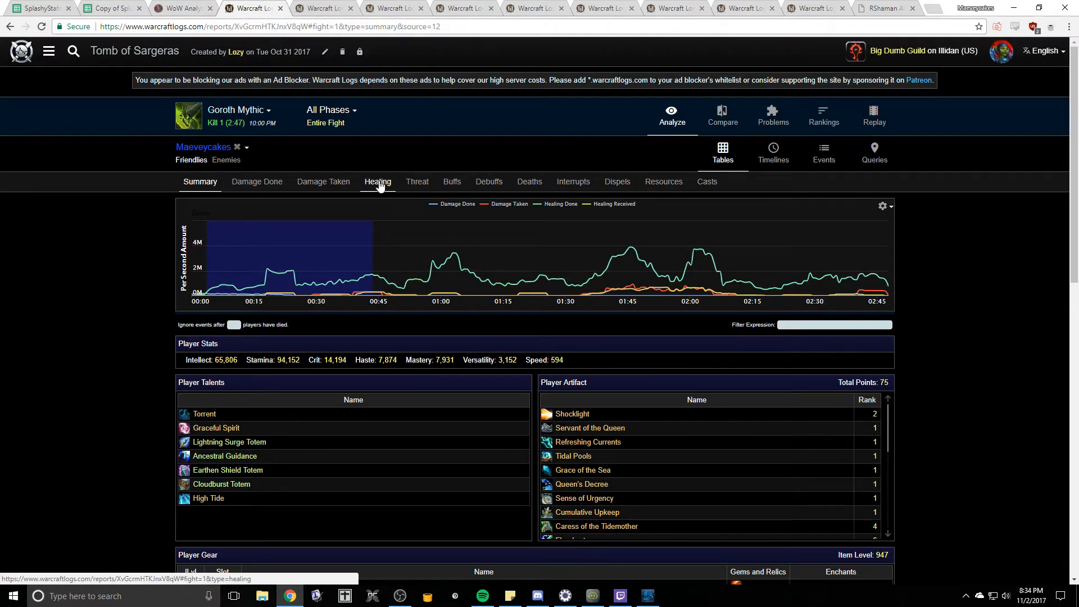
{"action": "scroll", "coordinate": [850, 340], "scroll_direction": "down", "scroll_amount": 5}
{"action": "scroll", "coordinate": [915, 387], "scroll_direction": "down", "scroll_amount": 2}
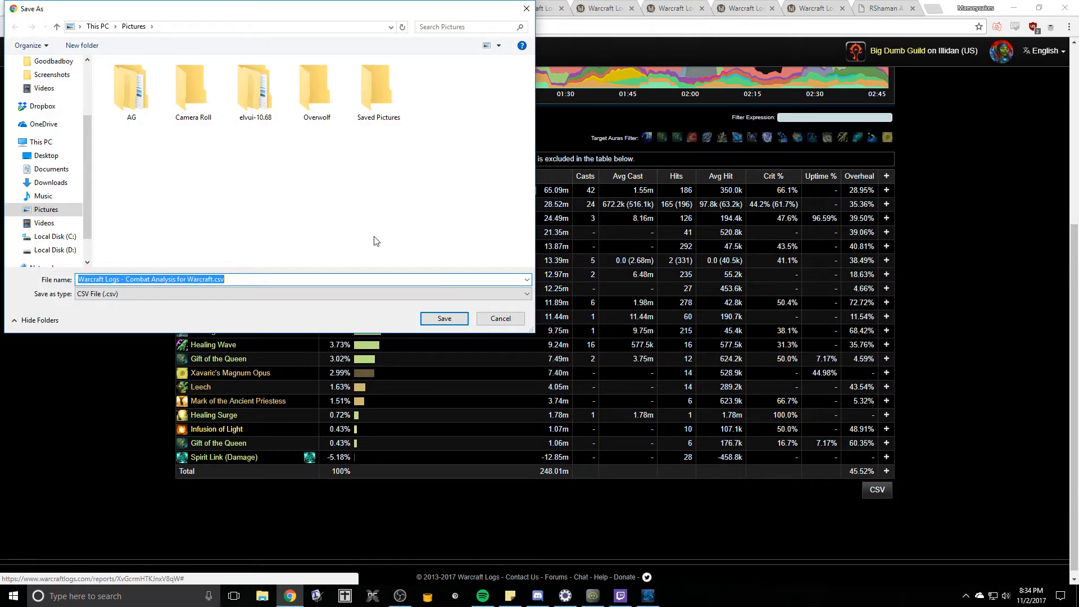
{"action": "left_click", "coordinate": [445, 319]}
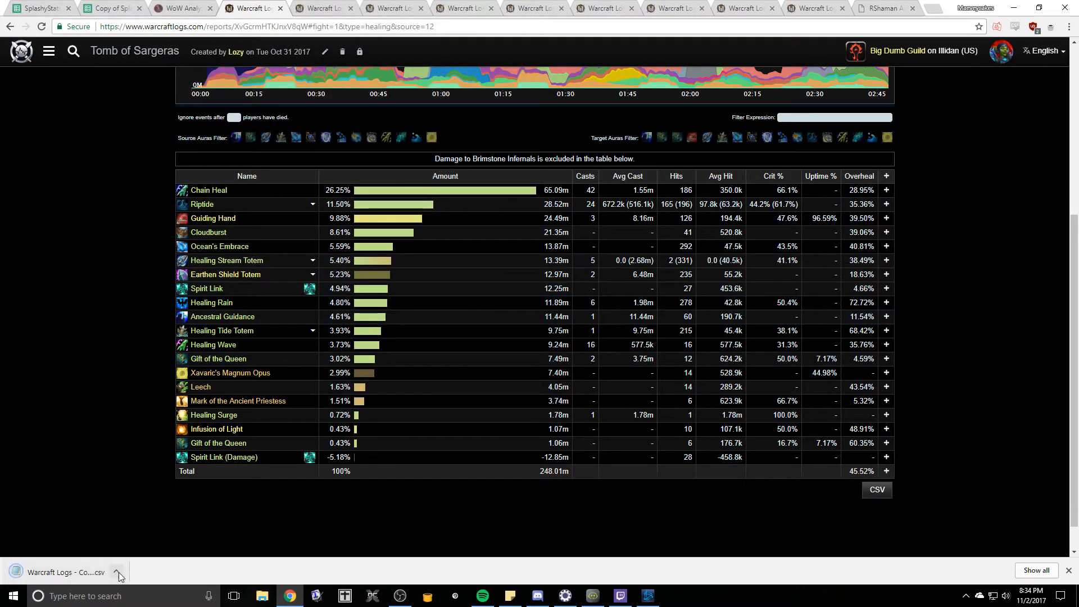
{"action": "left_click", "coordinate": [116, 572]}
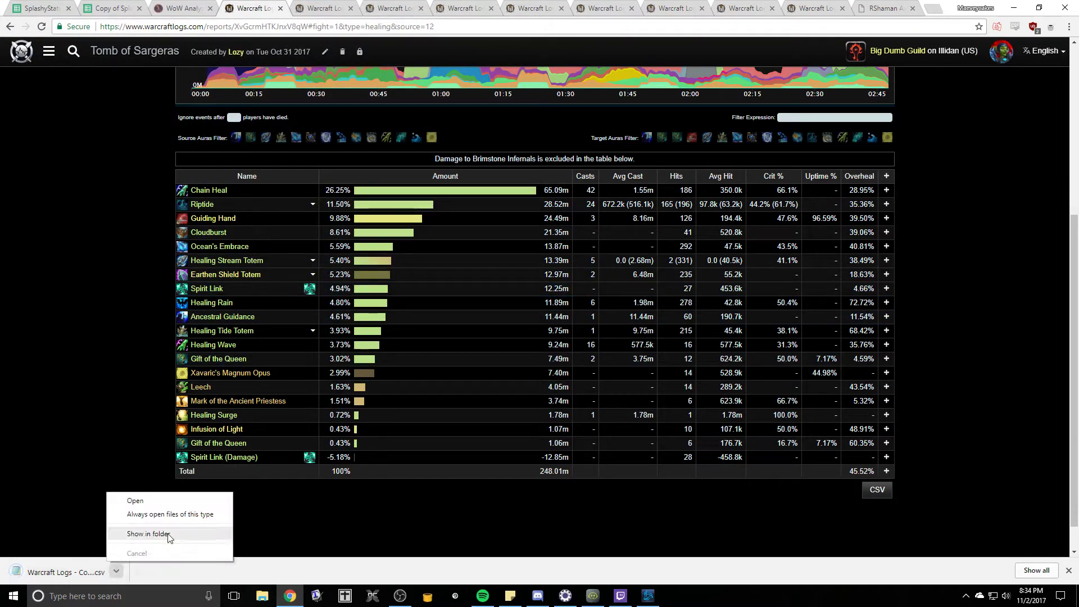
{"action": "left_click", "coordinate": [135, 501]}
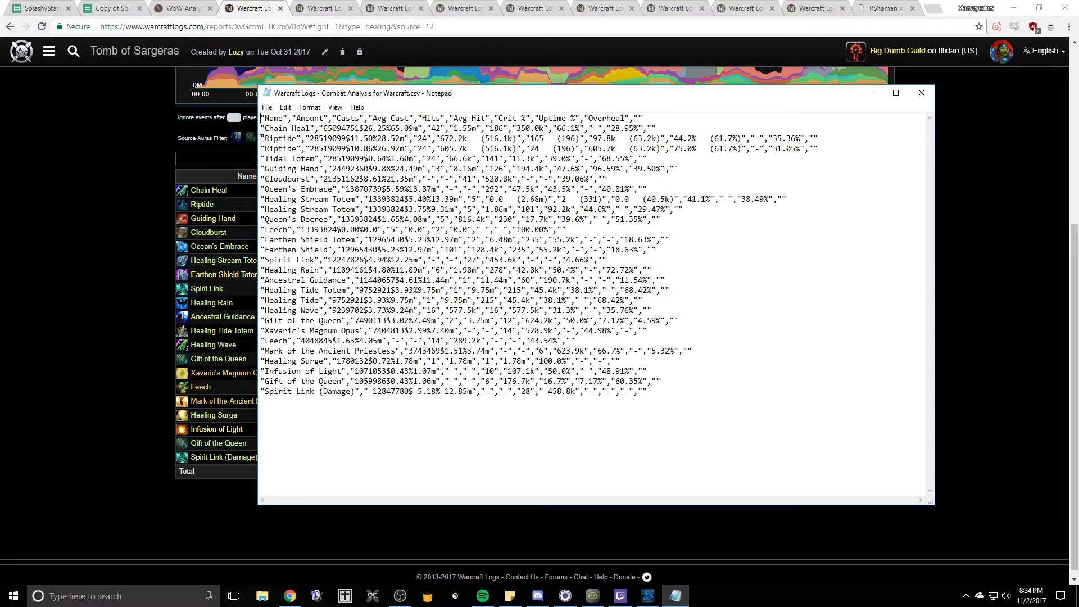
- Delete the duplicate Riptide, first Healing Stream Totem and Healing Tide Totem lines, then select the whole log
{"action": "left_click_drag", "start_coordinate": [262, 138], "coordinate": [828, 138]}
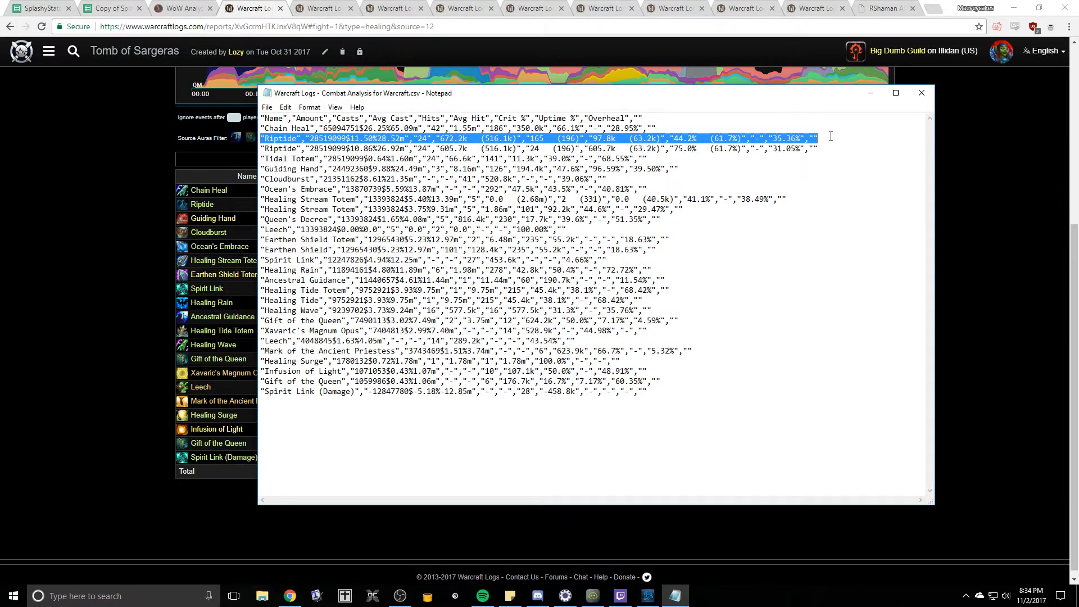
{"action": "key", "text": "Delete"}
{"action": "left_click_drag", "start_coordinate": [262, 189], "coordinate": [810, 187]}
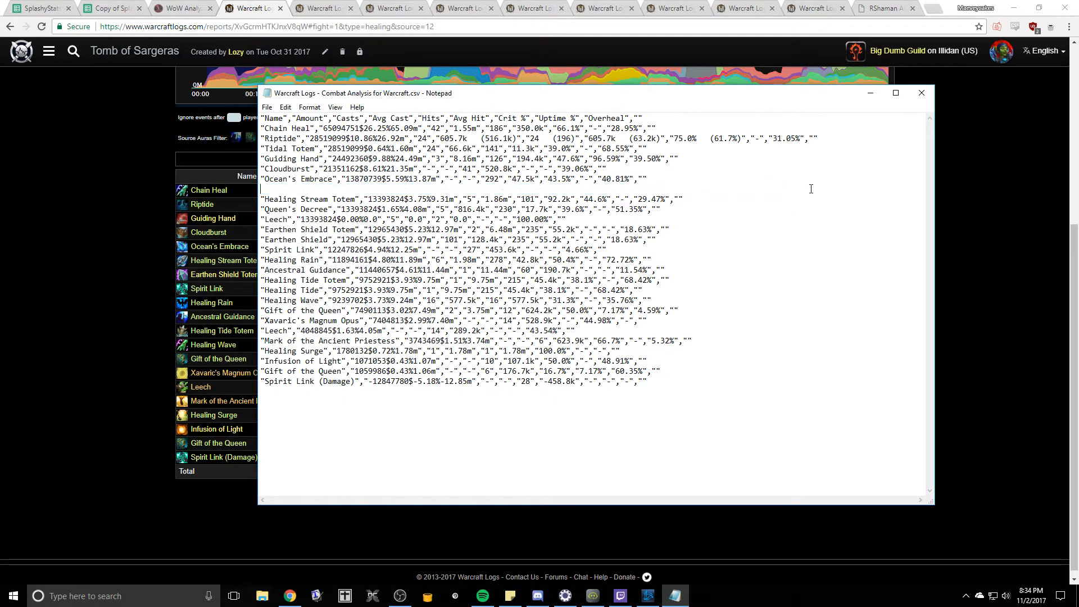
{"action": "key", "text": "Delete"}
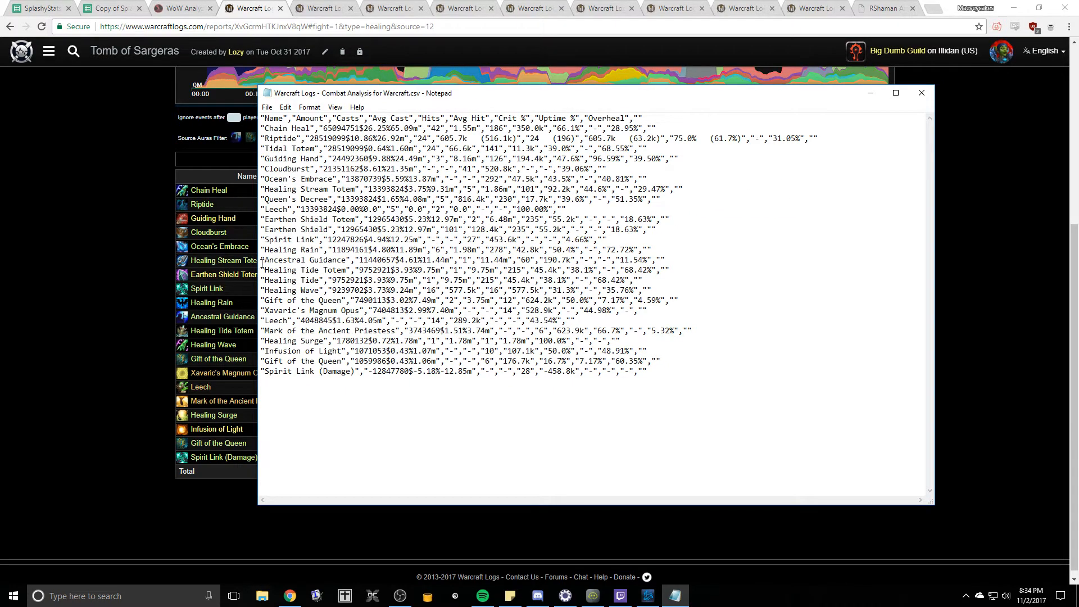
{"action": "left_click_drag", "start_coordinate": [263, 270], "coordinate": [672, 270]}
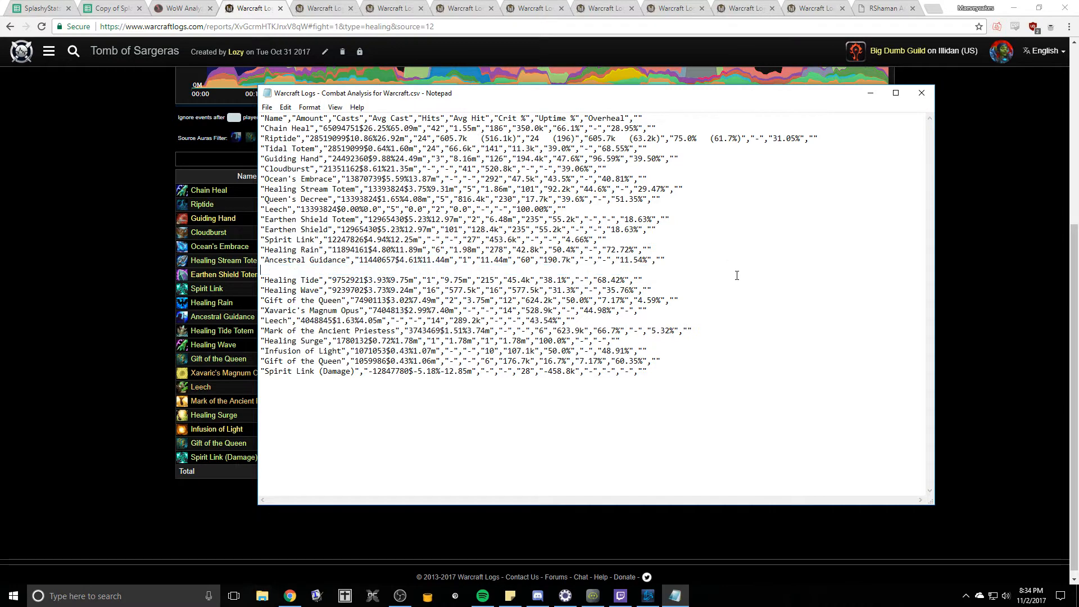
{"action": "key", "text": "Delete"}
{"action": "left_click_drag", "start_coordinate": [694, 362], "coordinate": [264, 119]}
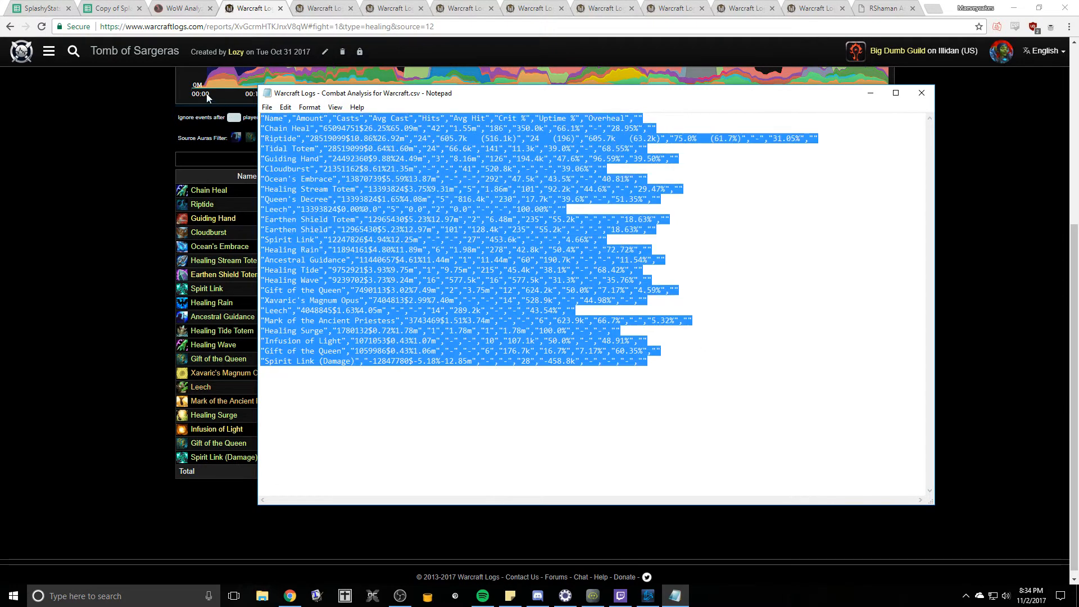
- Paste the cleaned log into the Player Logs box and split it into columns
{"action": "left_click", "coordinate": [108, 8]}
{"action": "left_click", "coordinate": [174, 304]}
{"action": "key", "text": "ctrl+v"}
{"action": "scroll", "coordinate": [431, 278], "scroll_direction": "down", "scroll_amount": 4}
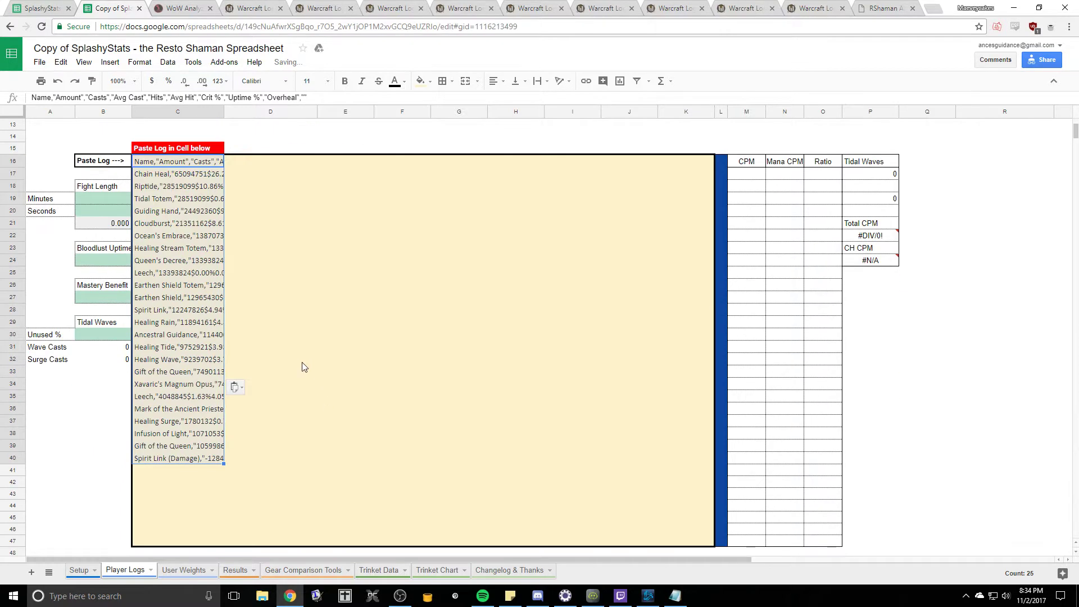
{"action": "left_click", "coordinate": [235, 385]}
{"action": "left_click", "coordinate": [267, 444]}
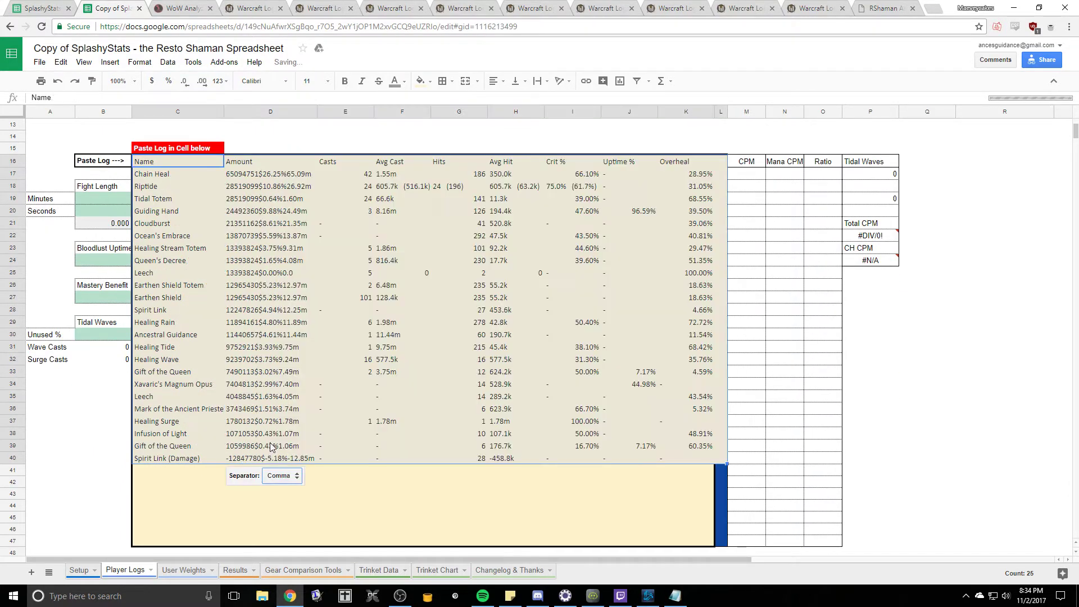
{"action": "left_click", "coordinate": [108, 382]}
{"action": "left_click", "coordinate": [346, 224]}
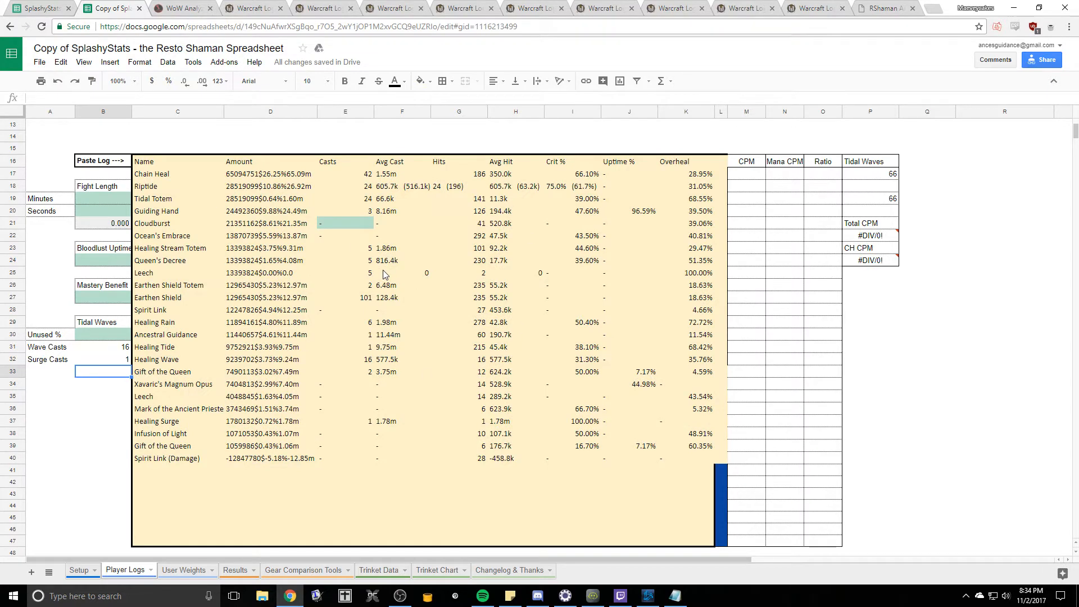
- Record 5 Cloudburst casts read from the Warcraft Logs cast table
{"action": "left_click", "coordinate": [247, 7]}
{"action": "scroll", "coordinate": [78, 270], "scroll_direction": "up", "scroll_amount": 2}
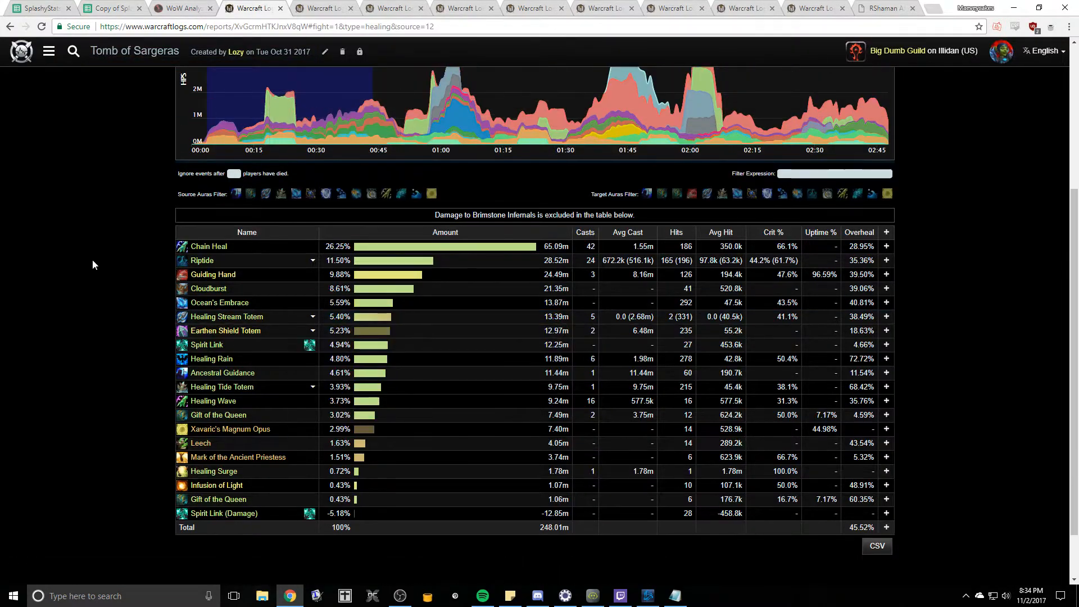
{"action": "scroll", "coordinate": [92, 260], "scroll_direction": "up", "scroll_amount": 1}
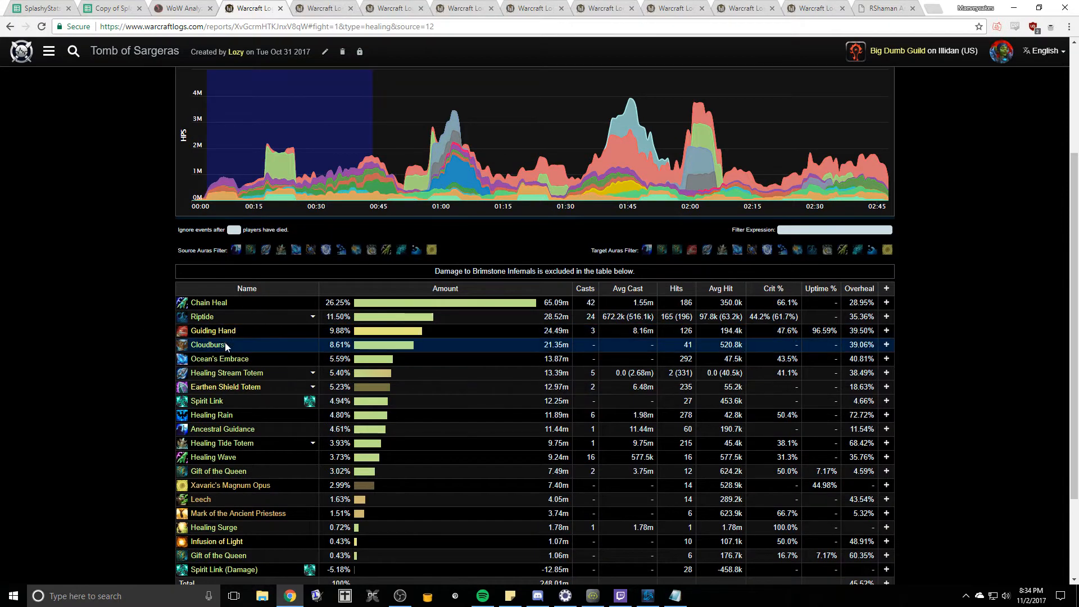
{"action": "scroll", "coordinate": [567, 342], "scroll_direction": "up", "scroll_amount": 3}
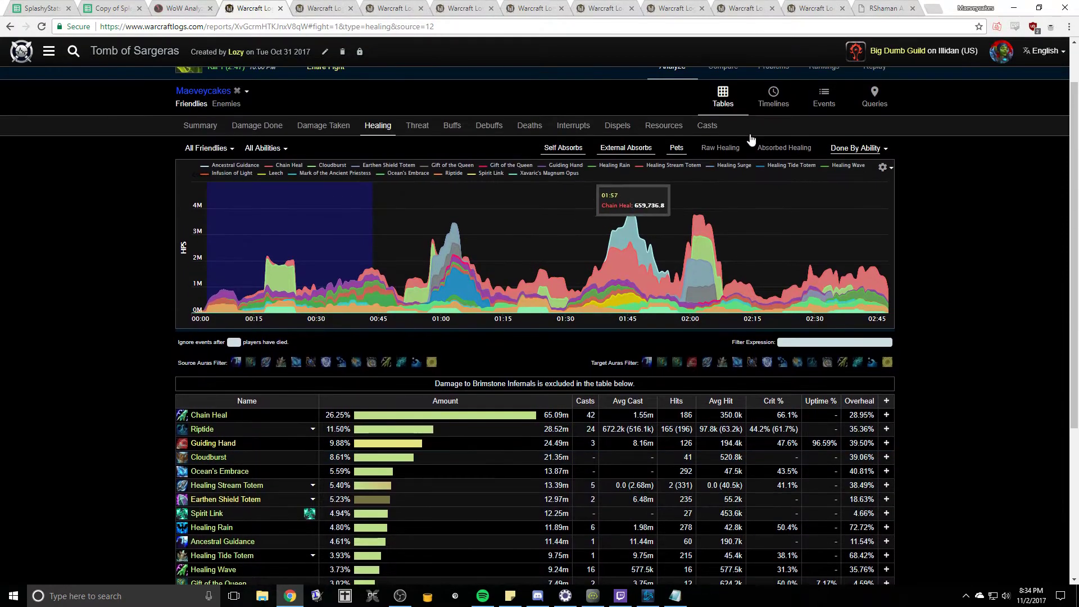
{"action": "left_click", "coordinate": [708, 131]}
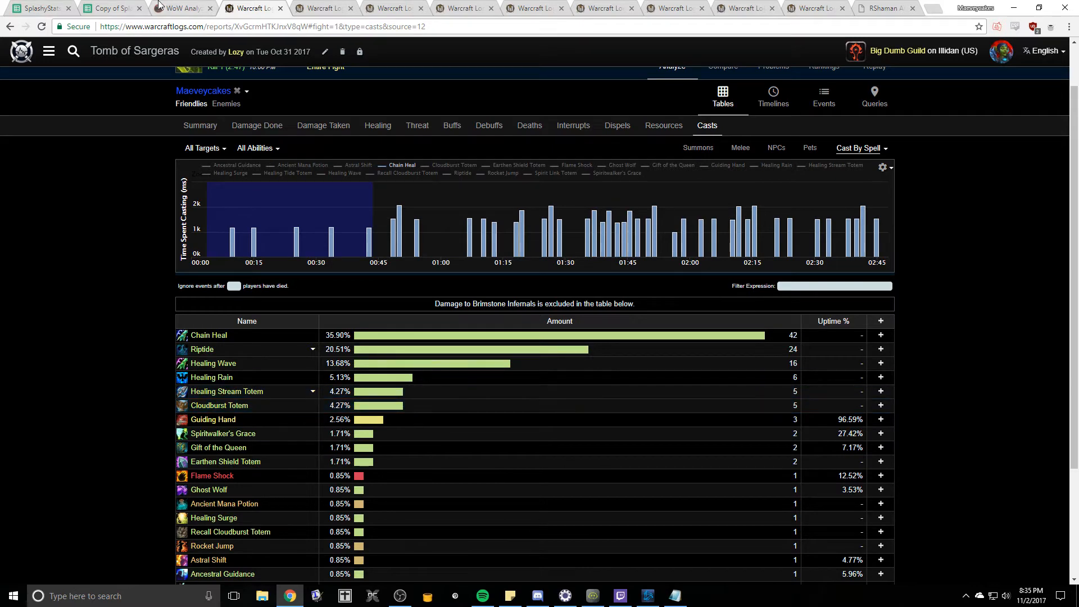
{"action": "left_click", "coordinate": [112, 8]}
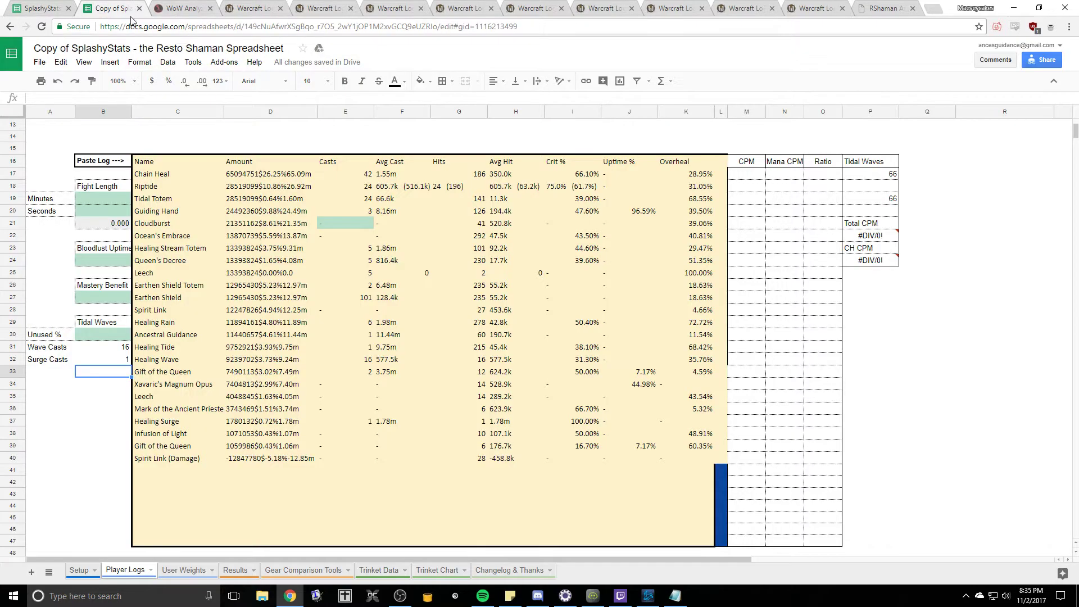
{"action": "left_click", "coordinate": [345, 223]}
{"action": "type", "text": "5"}
{"action": "left_click", "coordinate": [51, 390]}
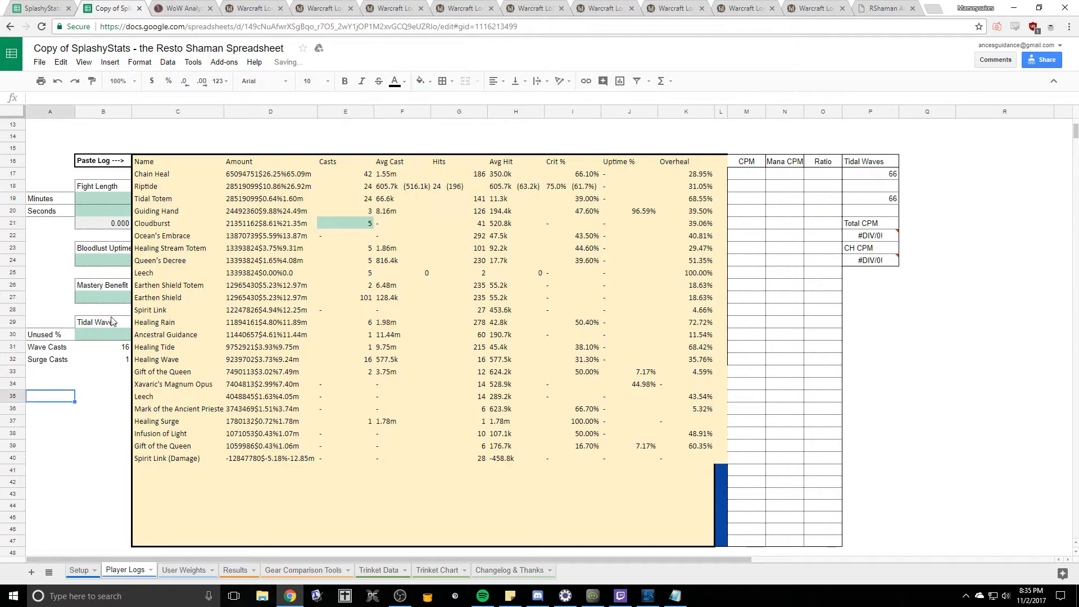
{"action": "left_click", "coordinate": [249, 7]}
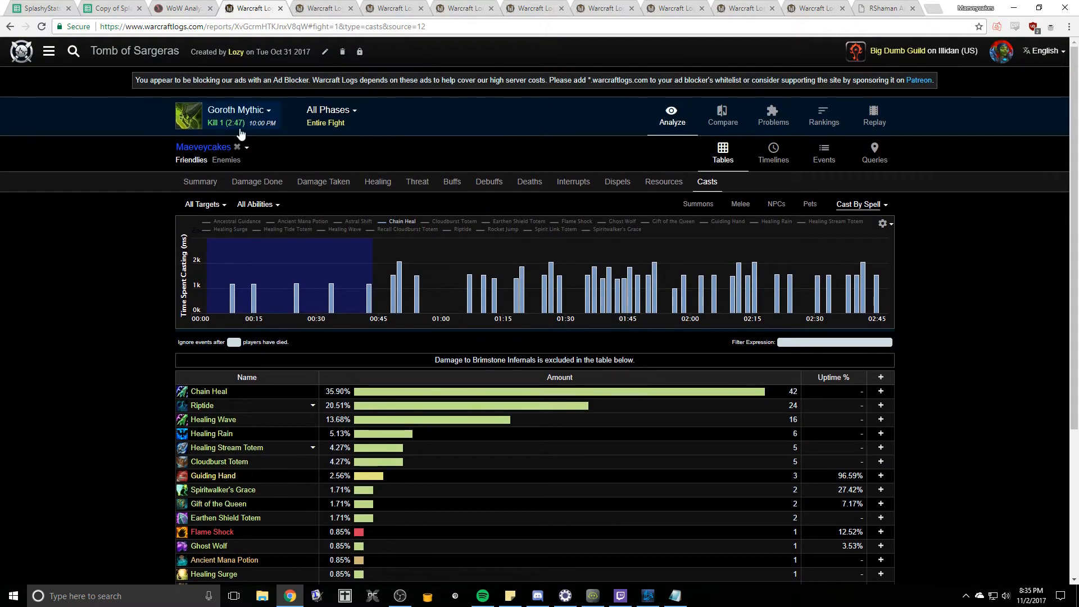
{"action": "left_click", "coordinate": [112, 7]}
- Enter the 2 min 47 s fight length in the Minutes and Seconds cells
{"action": "left_click", "coordinate": [103, 198]}
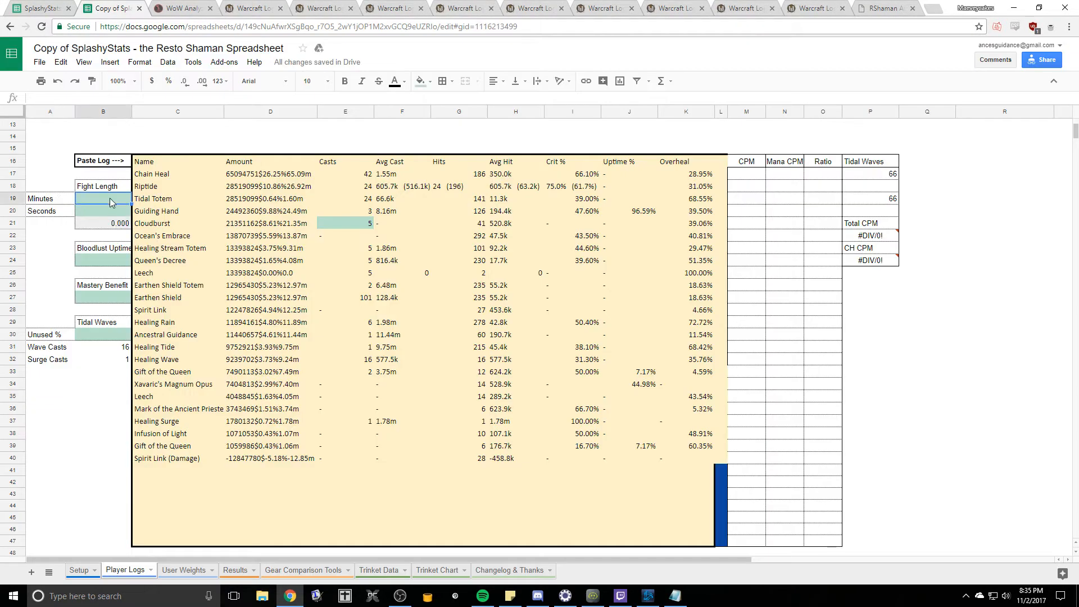
{"action": "type", "text": "2"}
{"action": "key", "text": "Return"}
{"action": "type", "text": "47"}
{"action": "key", "text": "Return"}
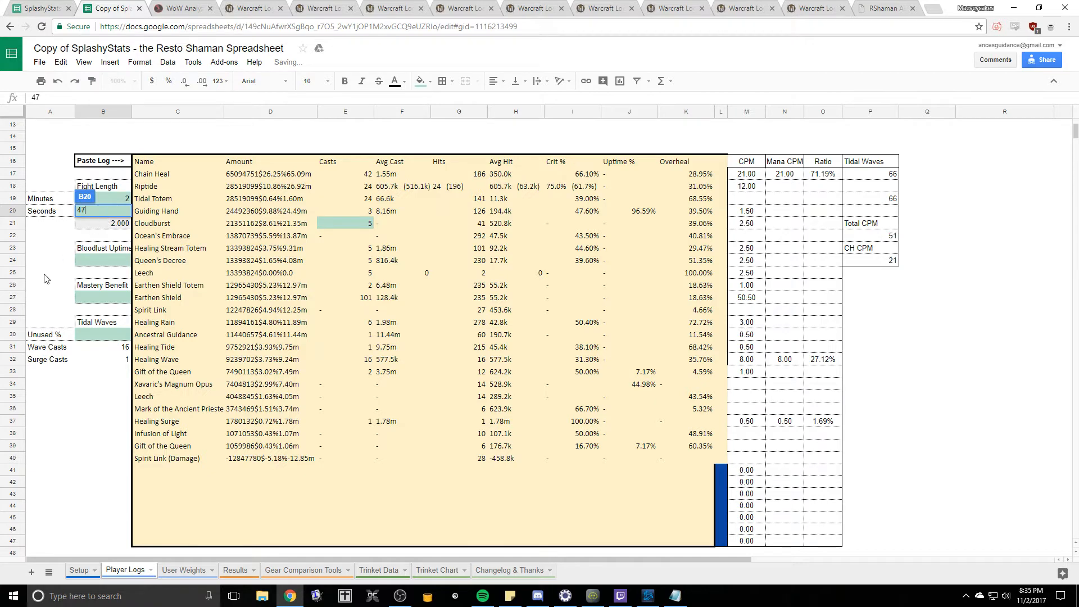
{"action": "left_click", "coordinate": [102, 260]}
- Enter 23.85% Bloodlust uptime taken from the Warcraft Logs buffs table
{"action": "left_click", "coordinate": [245, 7]}
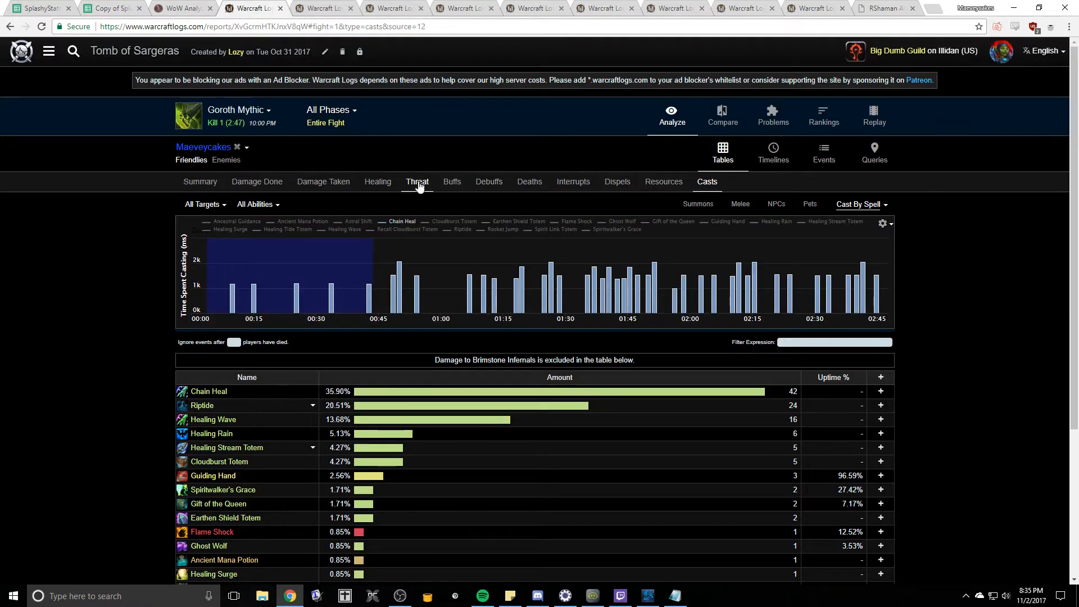
{"action": "left_click", "coordinate": [453, 182]}
{"action": "scroll", "coordinate": [121, 286], "scroll_direction": "down", "scroll_amount": 2}
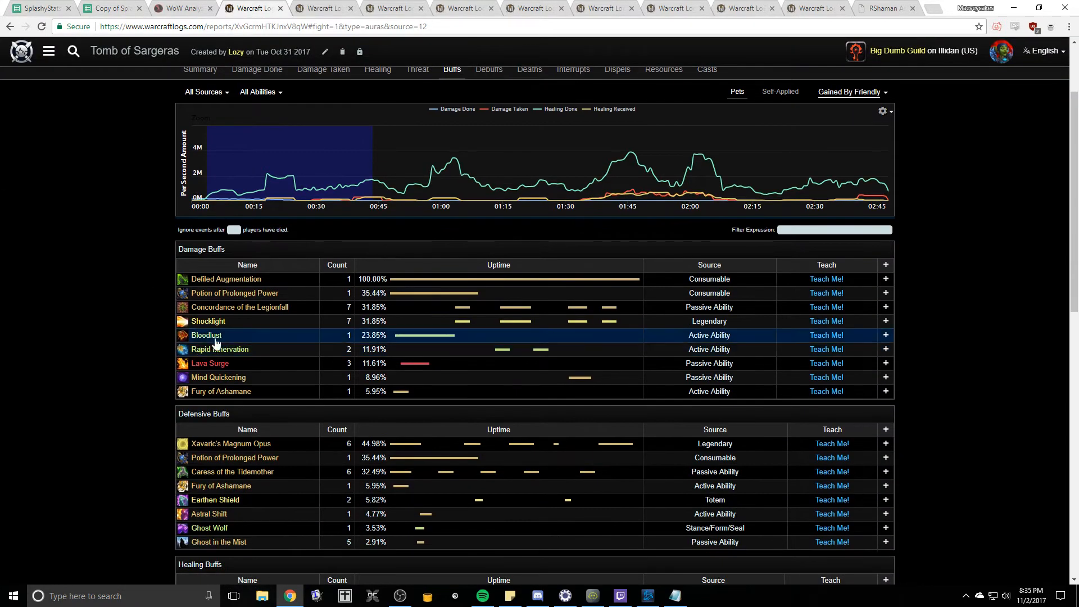
{"action": "left_click", "coordinate": [113, 8]}
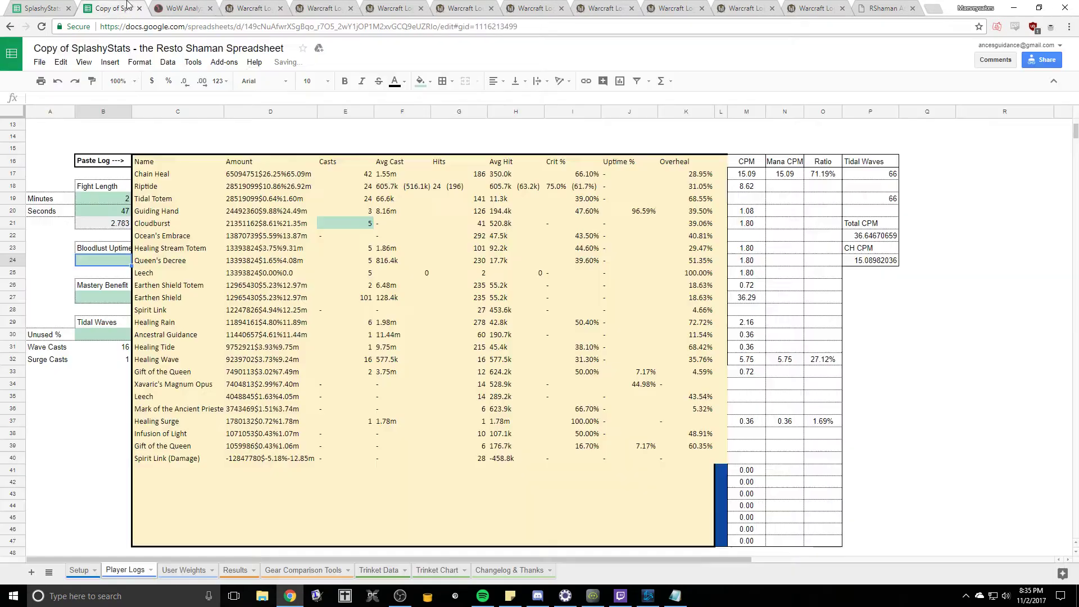
{"action": "type", "text": "12"}
{"action": "key", "text": "BackSpace"}
{"action": "key", "text": "BackSpace"}
{"action": "type", "text": "23.85"}
{"action": "left_click", "coordinate": [106, 298]}
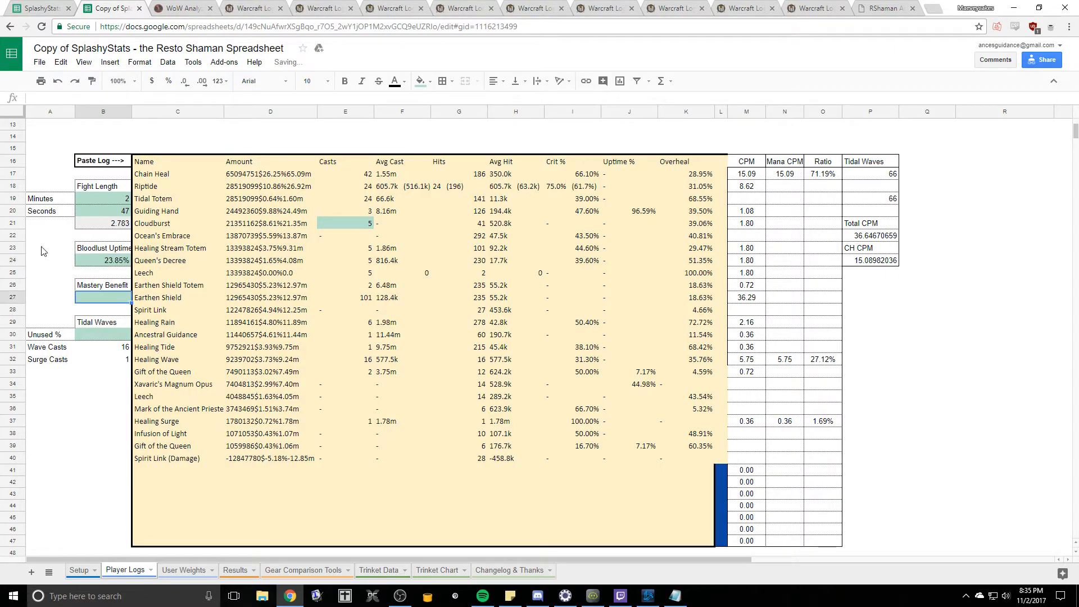
{"action": "left_click", "coordinate": [185, 8]}
{"action": "left_click", "coordinate": [250, 8]}
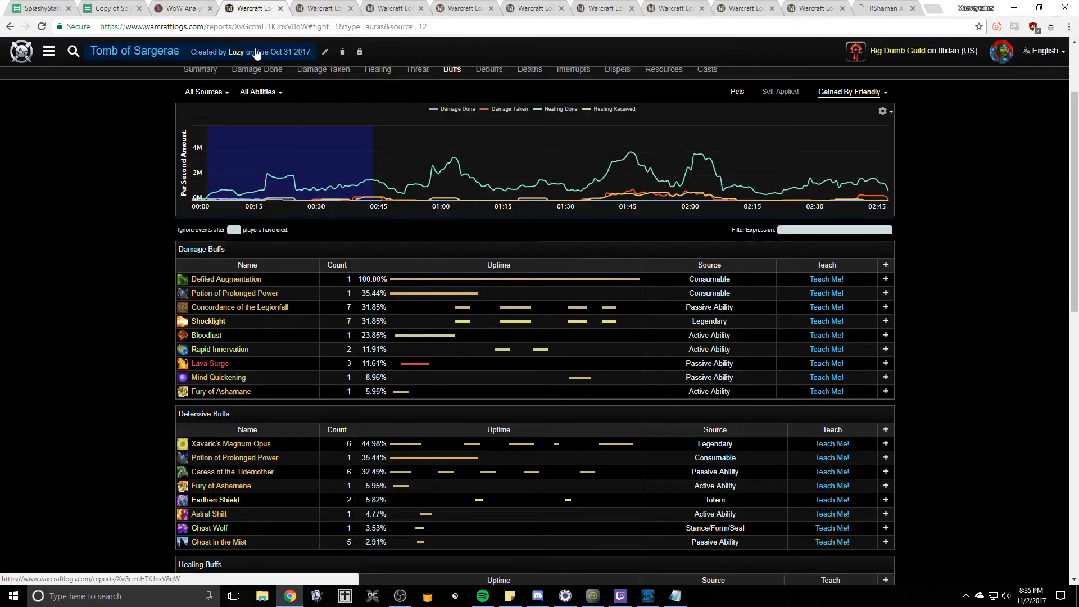
- Copy the report code from the Warcraft Logs address bar
{"action": "double_click", "coordinate": [261, 27]}
{"action": "left_click_drag", "start_coordinate": [292, 29], "coordinate": [313, 30]}
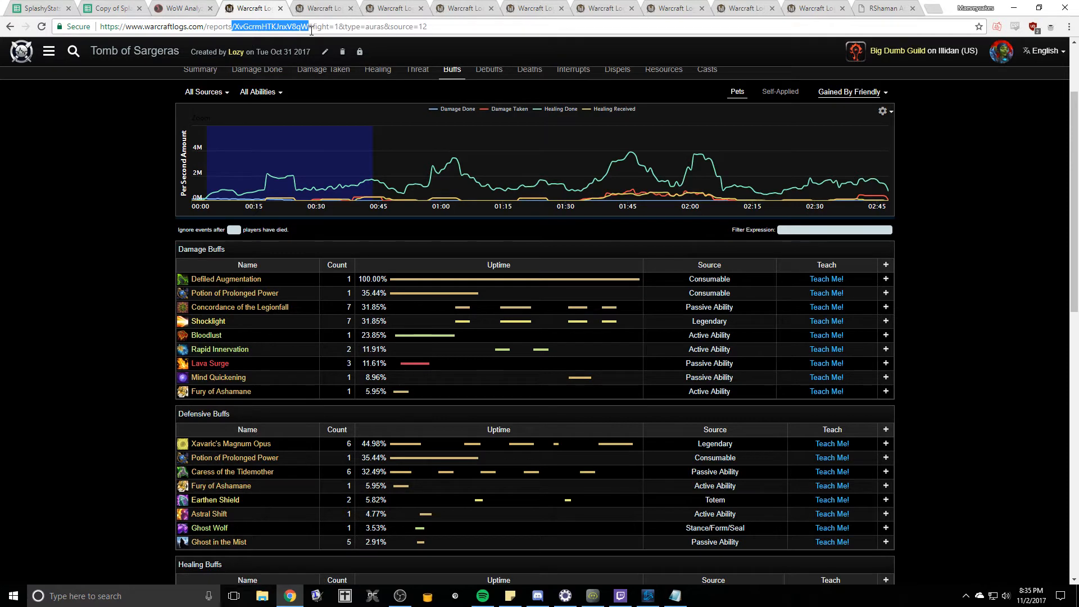
{"action": "left_click", "coordinate": [240, 27]}
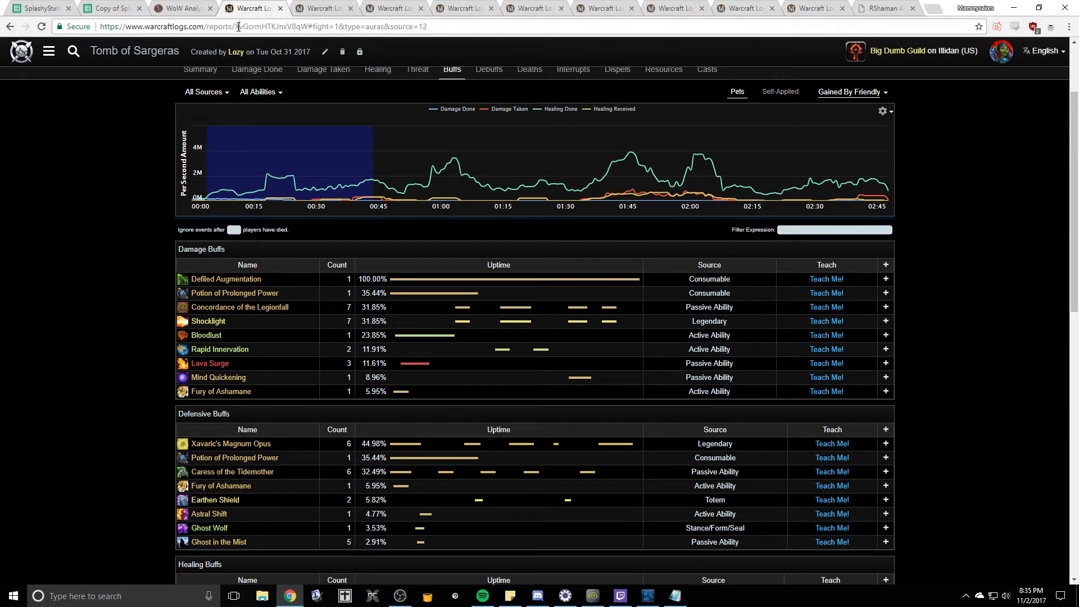
{"action": "left_click_drag", "start_coordinate": [236, 26], "coordinate": [309, 25]}
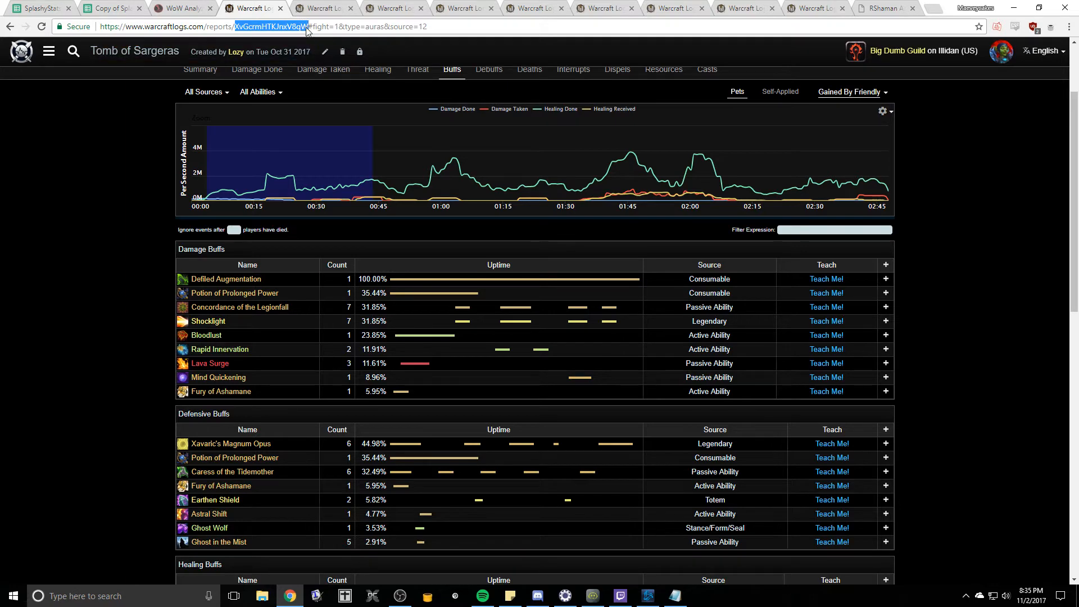
{"action": "key", "text": "ctrl+c"}
- Analyze the report in WoWAnalyzer for Mythic Goroth's Restoration Shaman
{"action": "left_click", "coordinate": [182, 7]}
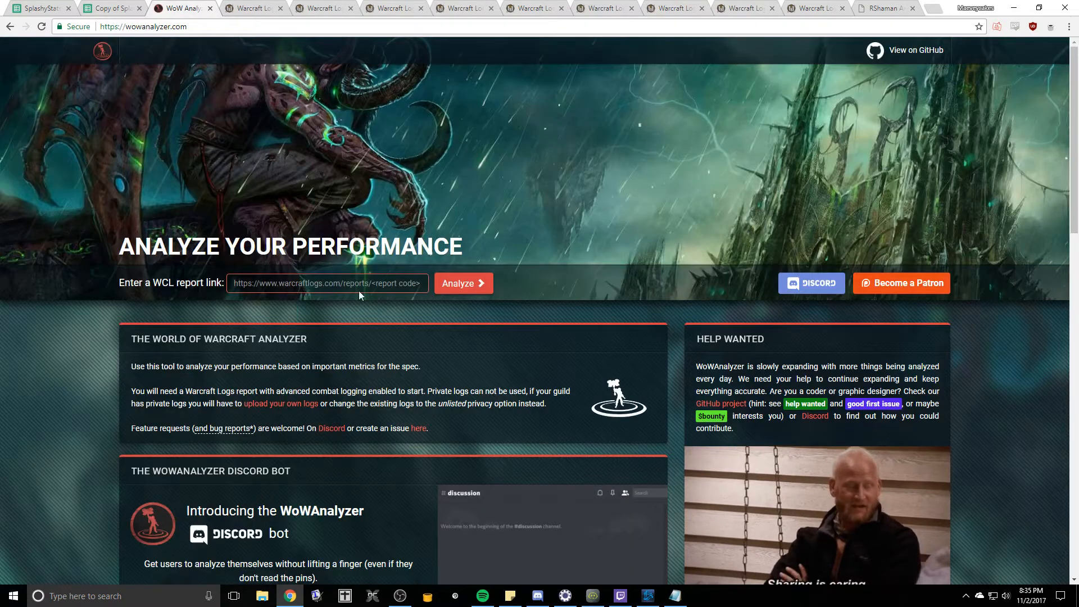
{"action": "key", "text": "ctrl+v"}
{"action": "key", "text": "Return"}
{"action": "left_click", "coordinate": [156, 153]}
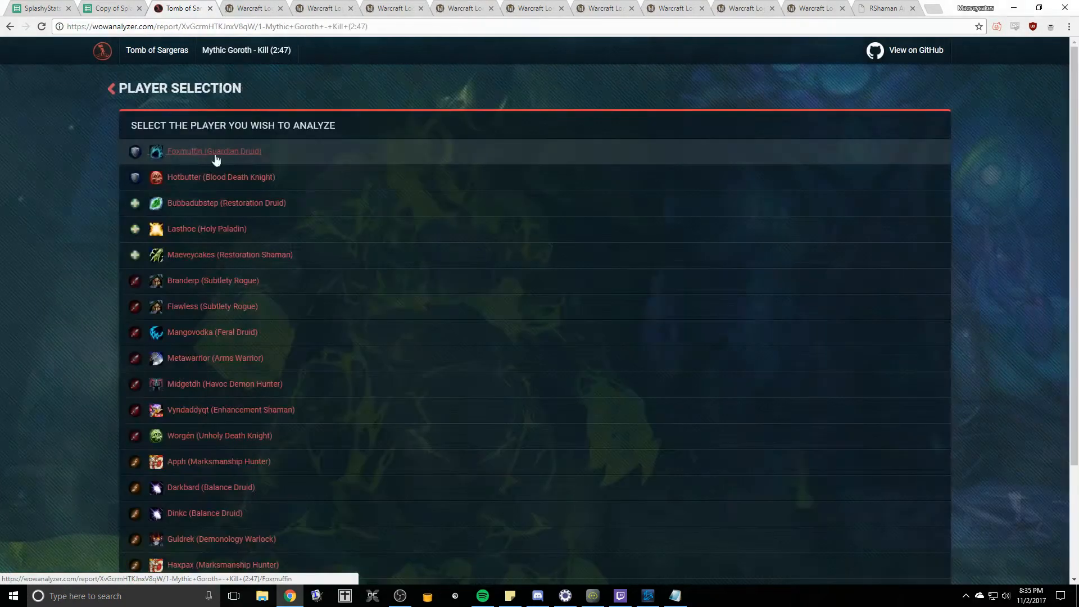
{"action": "left_click", "coordinate": [247, 254]}
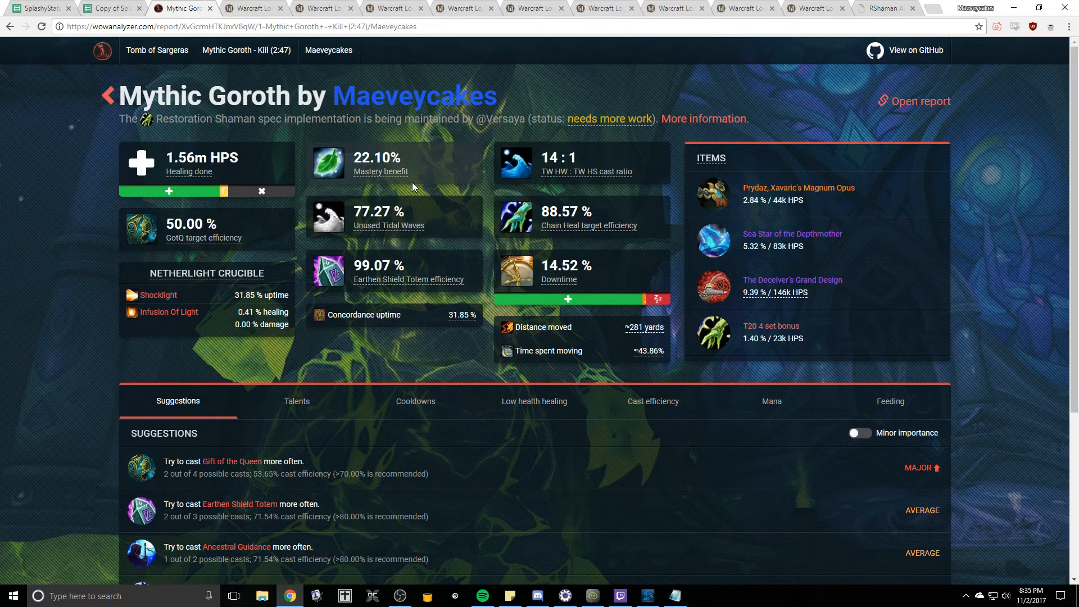
- Enter 22% Mastery Benefit and 77% Unused Tidal Waves read from WoWAnalyzer
{"action": "left_click", "coordinate": [113, 7]}
{"action": "type", "text": "22"}
{"action": "left_click", "coordinate": [107, 338]}
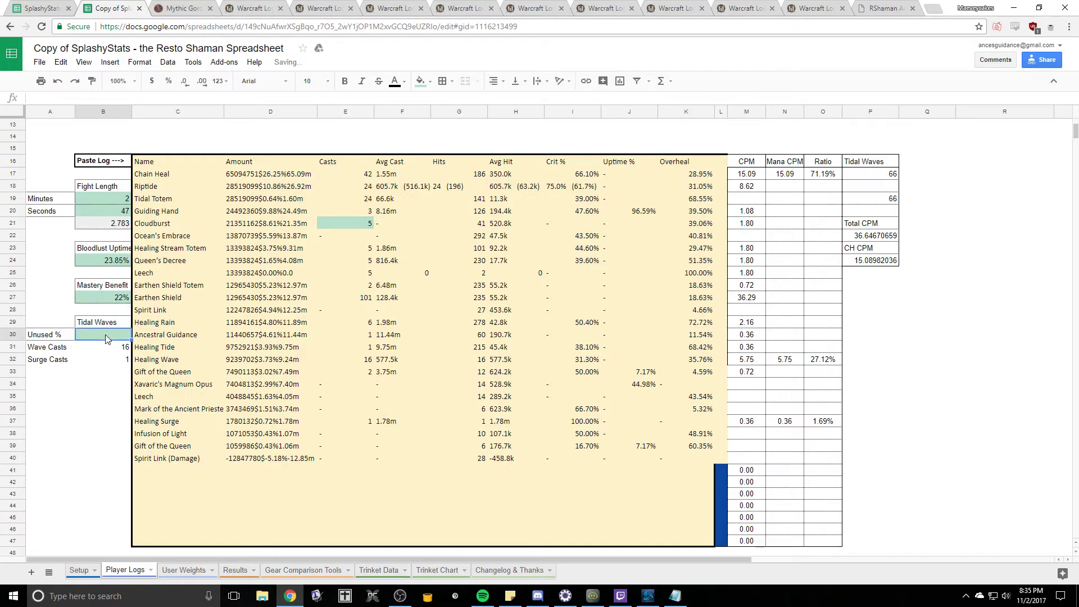
{"action": "left_click", "coordinate": [187, 9]}
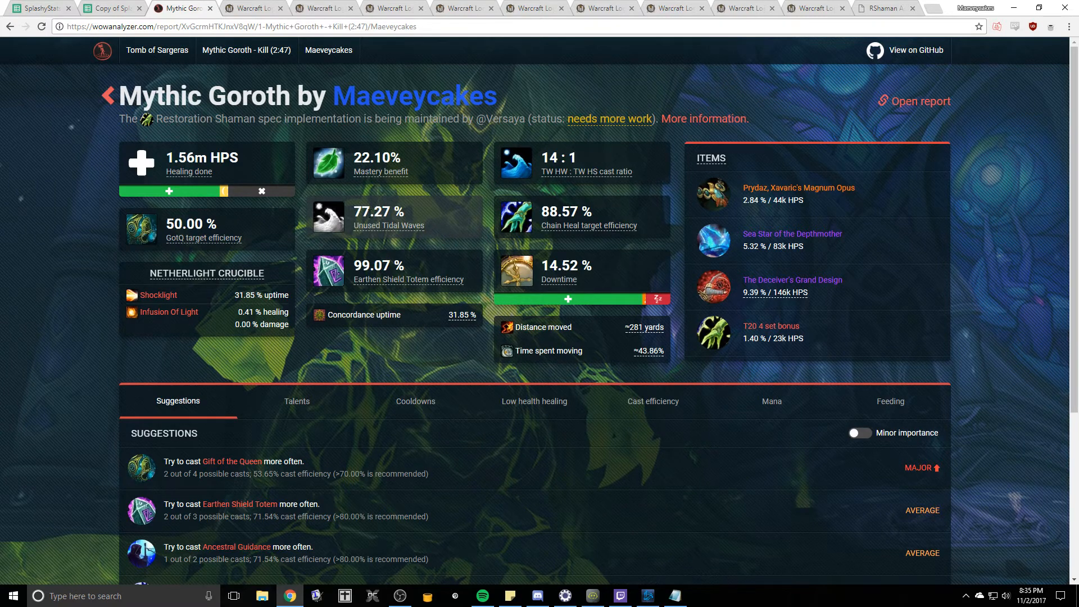
{"action": "left_click", "coordinate": [113, 9]}
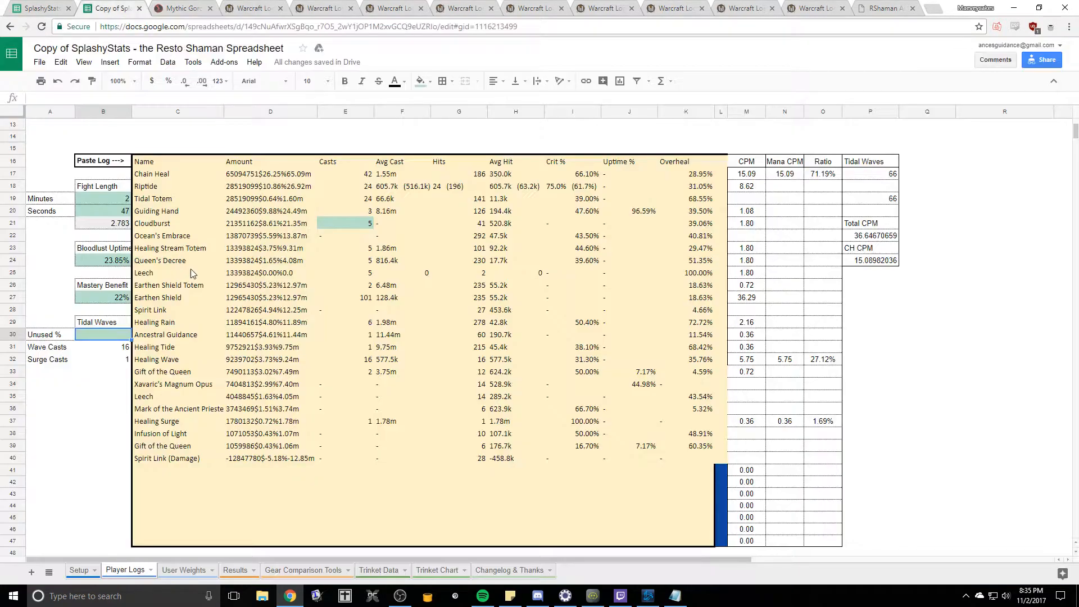
{"action": "type", "text": "77%"}
{"action": "left_click", "coordinate": [101, 409]}
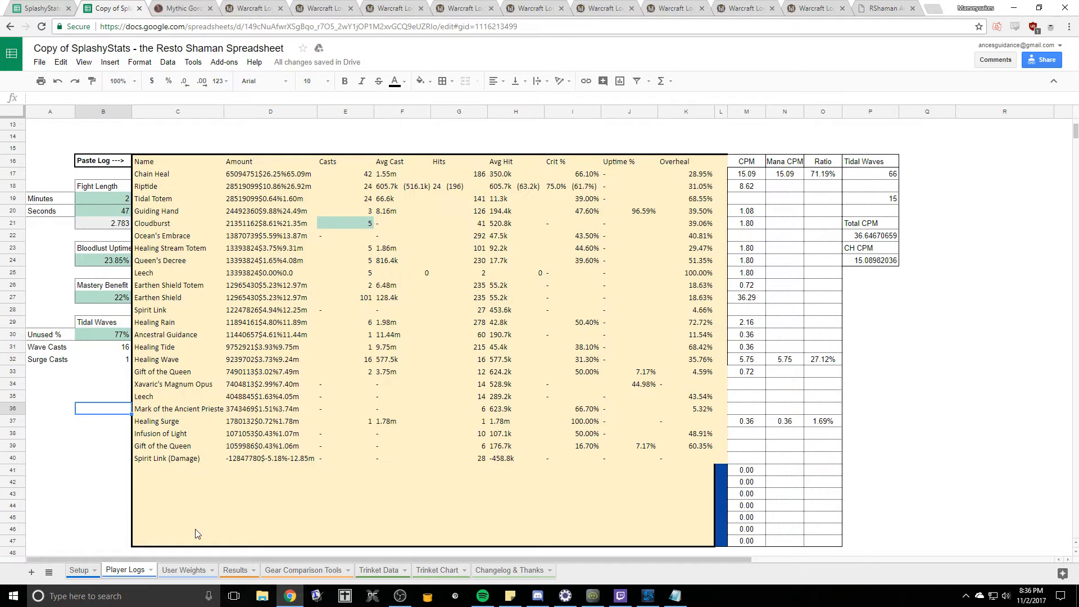
- Paste the player stat weights C4:G4 as values into the Log 1 row of User Weights
{"action": "left_click", "coordinate": [236, 571]}
{"action": "left_click", "coordinate": [182, 570]}
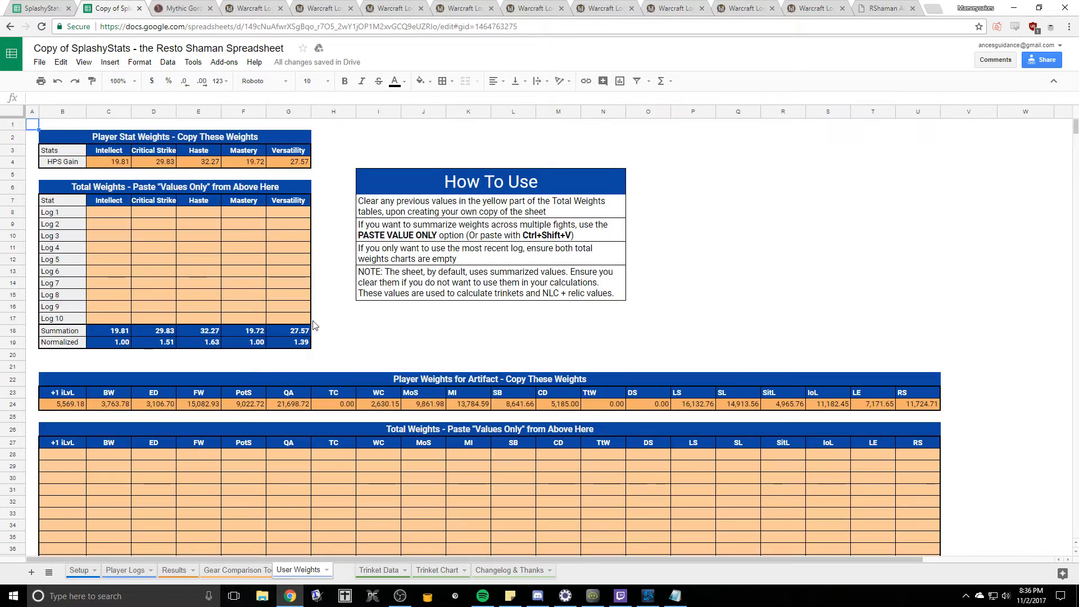
{"action": "mouse_move", "coordinate": [183, 570]}
{"action": "left_mouse_down"}
{"action": "mouse_move", "coordinate": [87, 570]}
{"action": "mouse_move", "coordinate": [183, 571]}
{"action": "left_mouse_up"}
{"action": "left_click", "coordinate": [234, 570]}
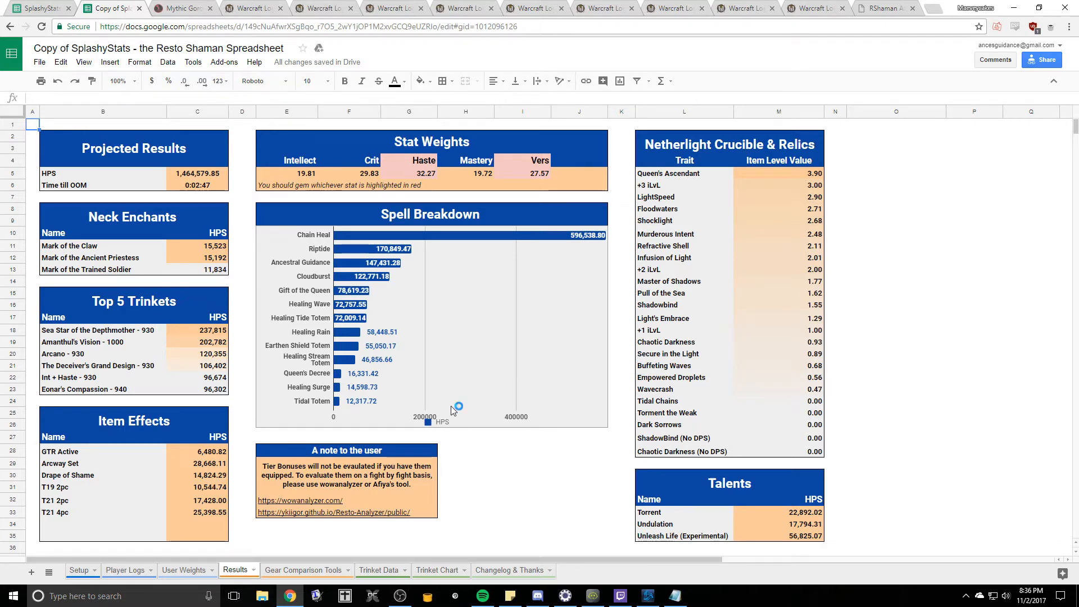
{"action": "left_click", "coordinate": [184, 570]}
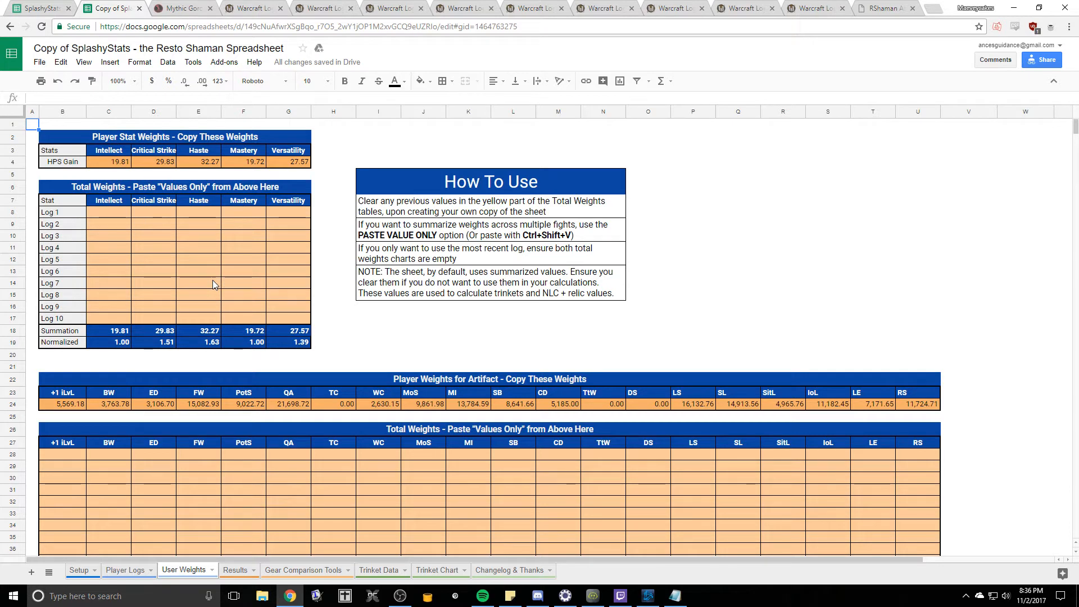
{"action": "left_click_drag", "start_coordinate": [115, 163], "coordinate": [280, 171]}
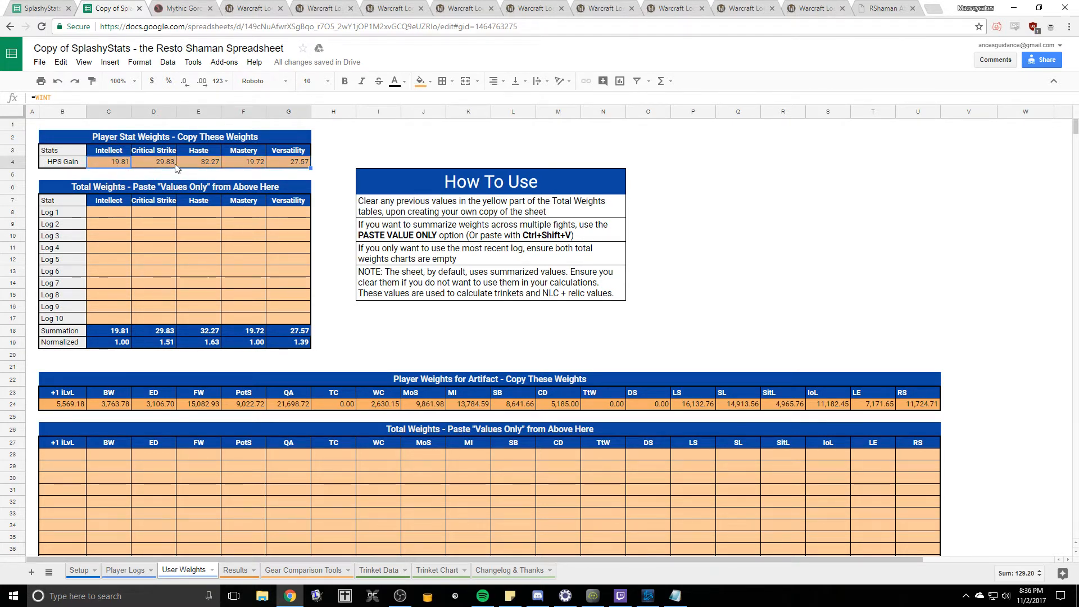
{"action": "key", "text": "ctrl+c"}
{"action": "left_click", "coordinate": [105, 215]}
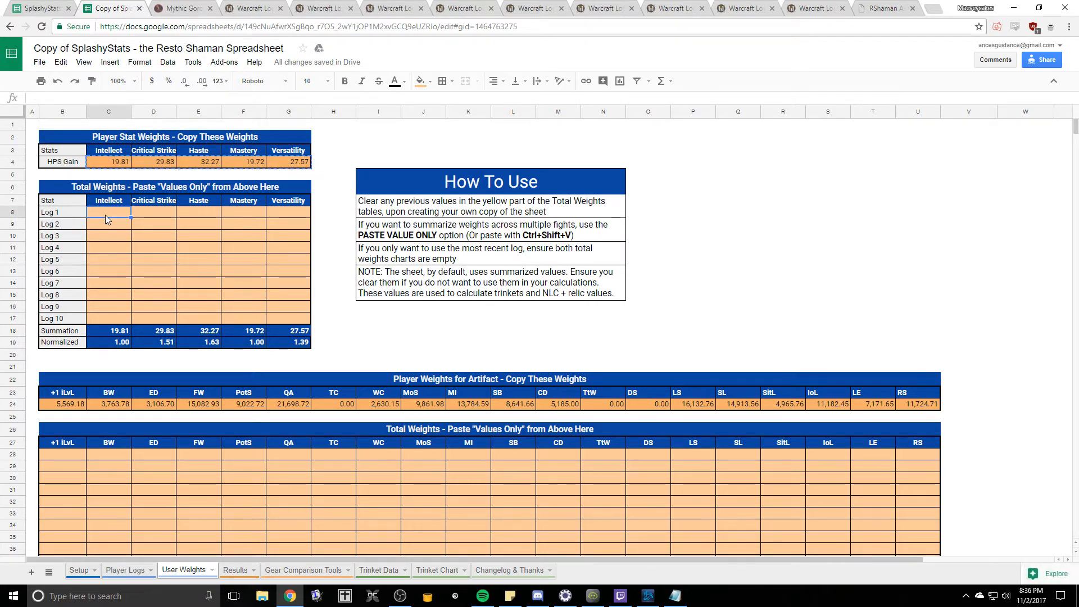
{"action": "key", "text": "ctrl+shift+v"}
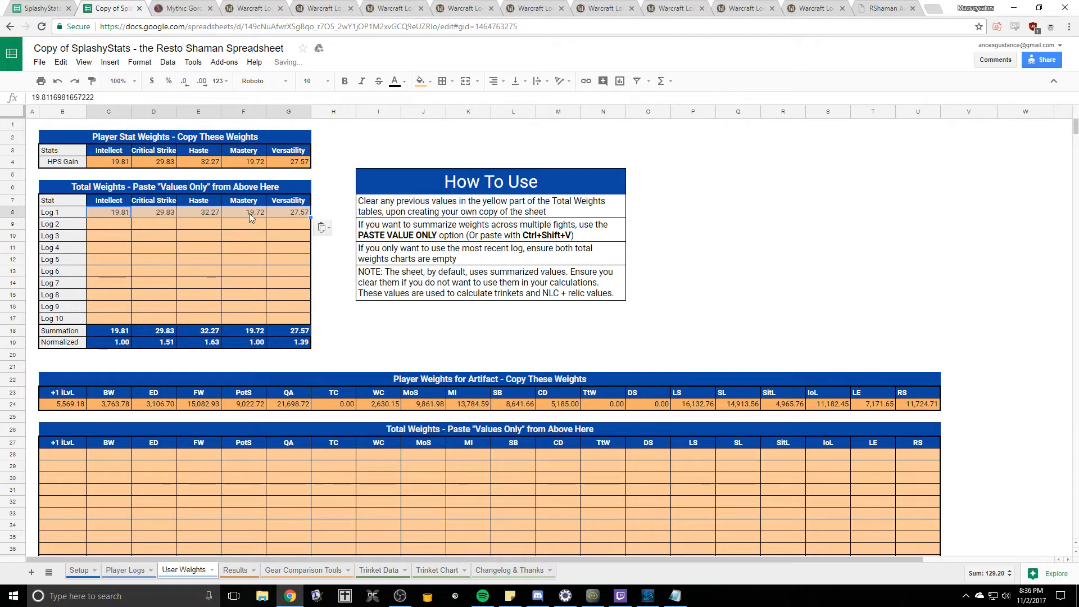
{"action": "left_click", "coordinate": [126, 163]}
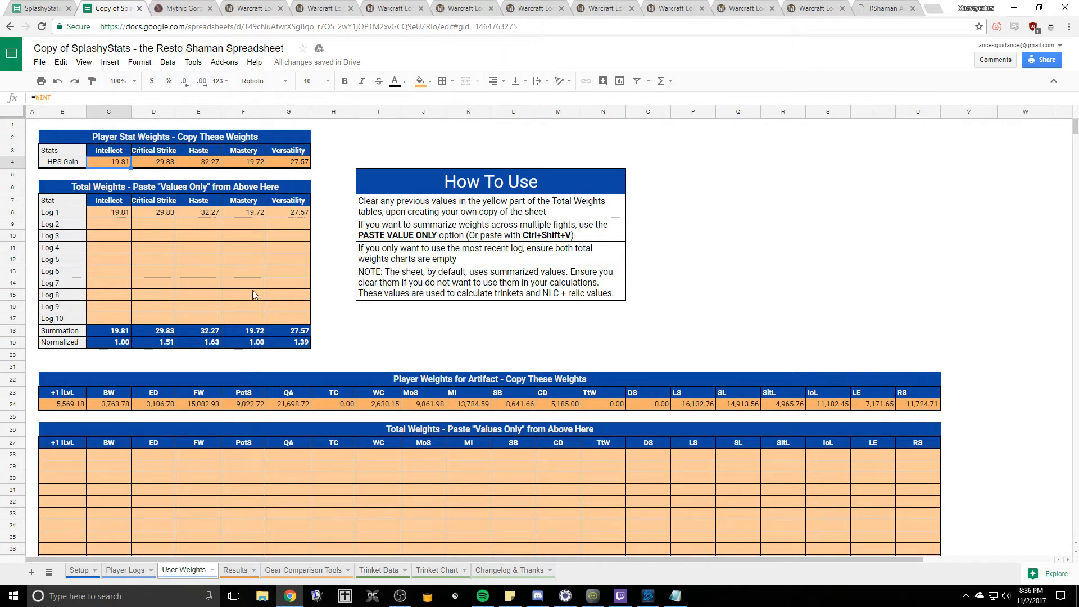
- Paste the artifact weights row 24 as values into the first total artifact row 28
{"action": "left_click_drag", "start_coordinate": [66, 404], "coordinate": [923, 407]}
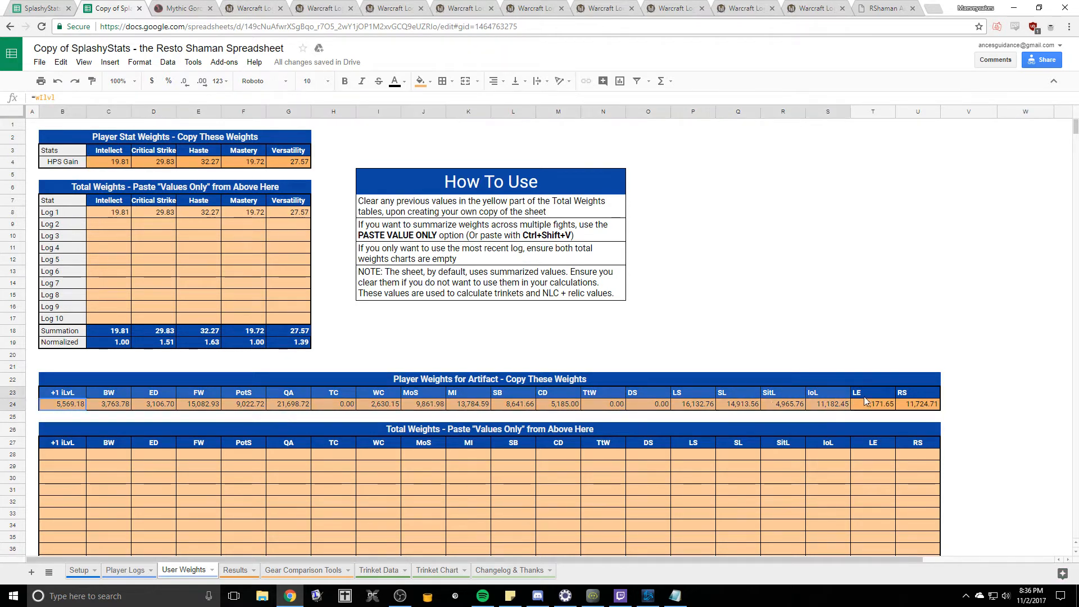
{"action": "key", "text": "ctrl+c"}
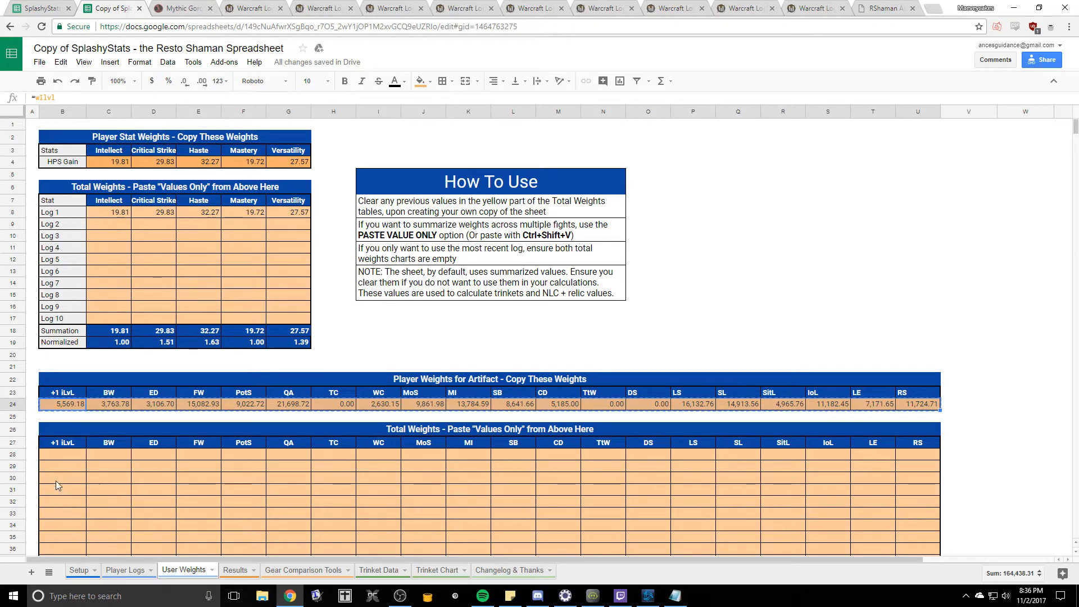
{"action": "left_click", "coordinate": [53, 453]}
{"action": "key", "text": "ctrl+shift+v"}
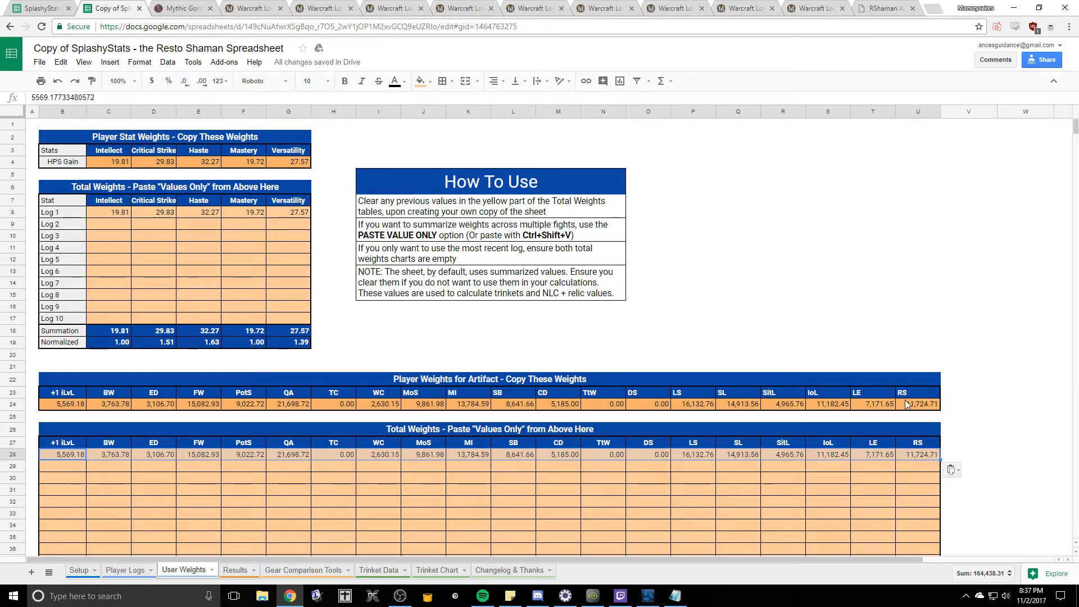
- Export the resto shaman's Demonic Inquisition healing-by-ability table as a CSV and open it
{"action": "left_click", "coordinate": [820, 330]}
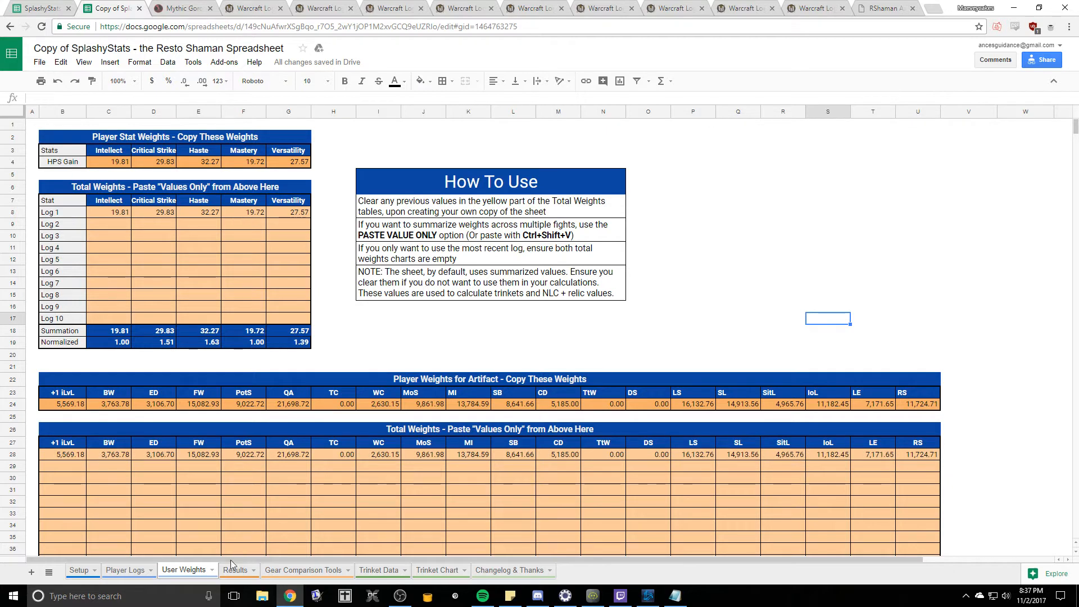
{"action": "left_click", "coordinate": [126, 571]}
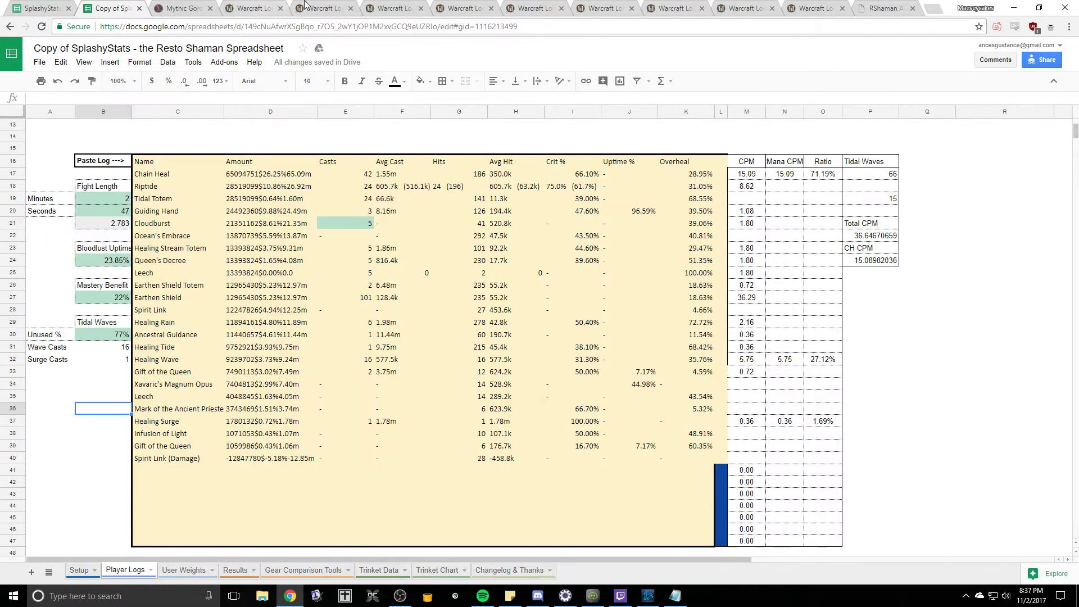
{"action": "left_click", "coordinate": [321, 7]}
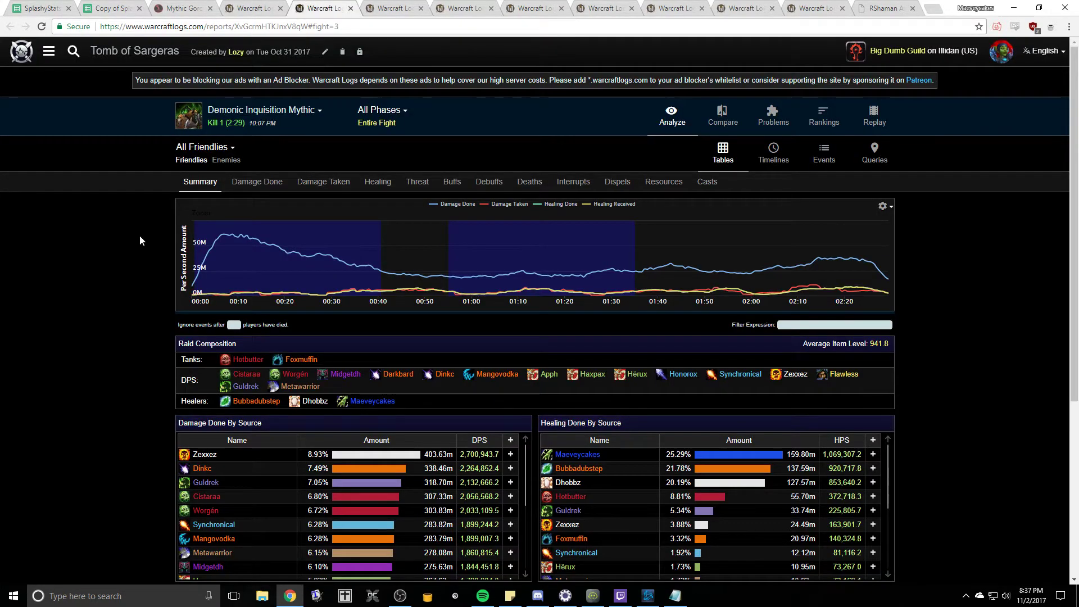
{"action": "left_click", "coordinate": [378, 182]}
{"action": "scroll", "coordinate": [596, 284], "scroll_direction": "down", "scroll_amount": 3}
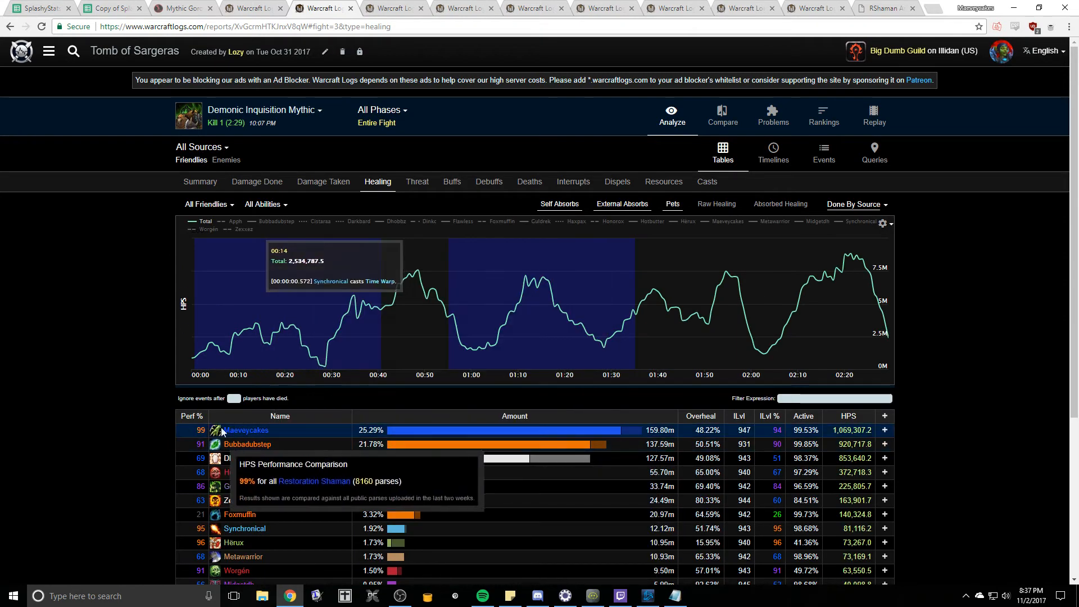
{"action": "left_click", "coordinate": [223, 435]}
{"action": "scroll", "coordinate": [540, 337], "scroll_direction": "down", "scroll_amount": 5}
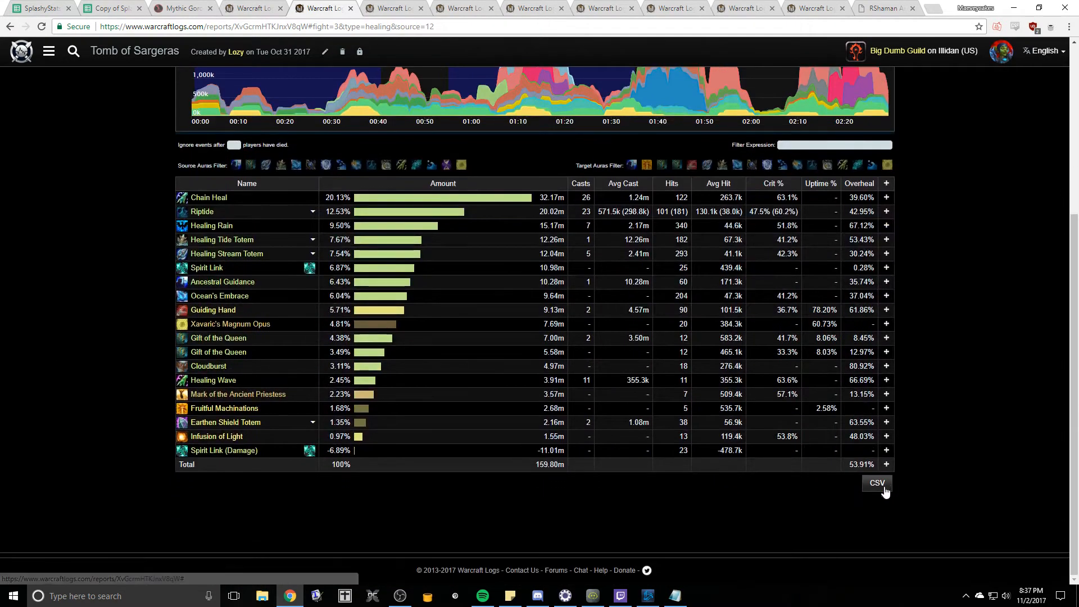
{"action": "left_click", "coordinate": [877, 483]}
{"action": "left_click", "coordinate": [444, 318]}
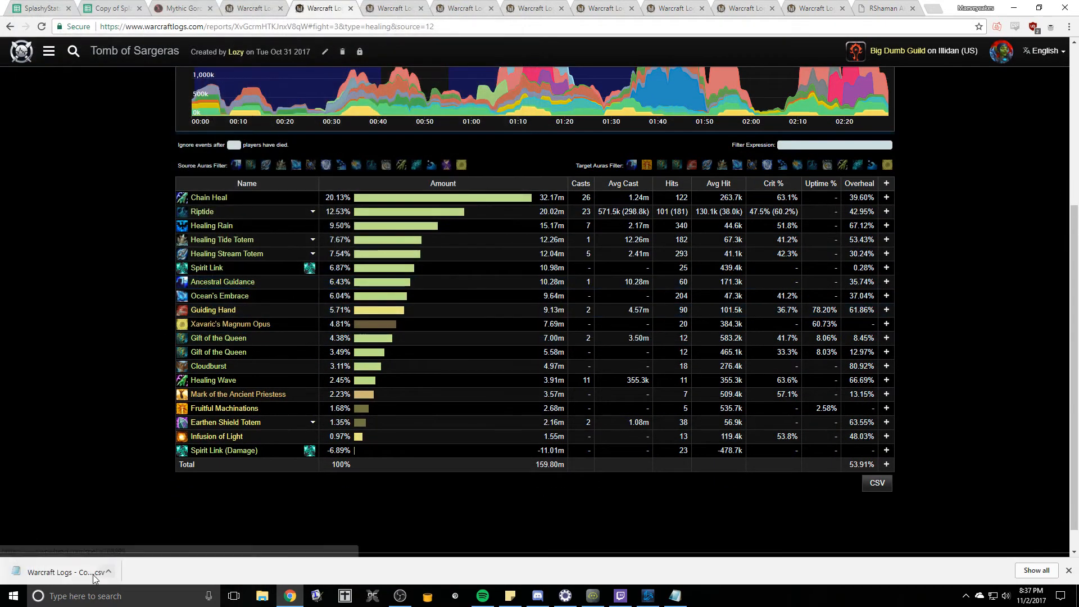
{"action": "left_click", "coordinate": [66, 572]}
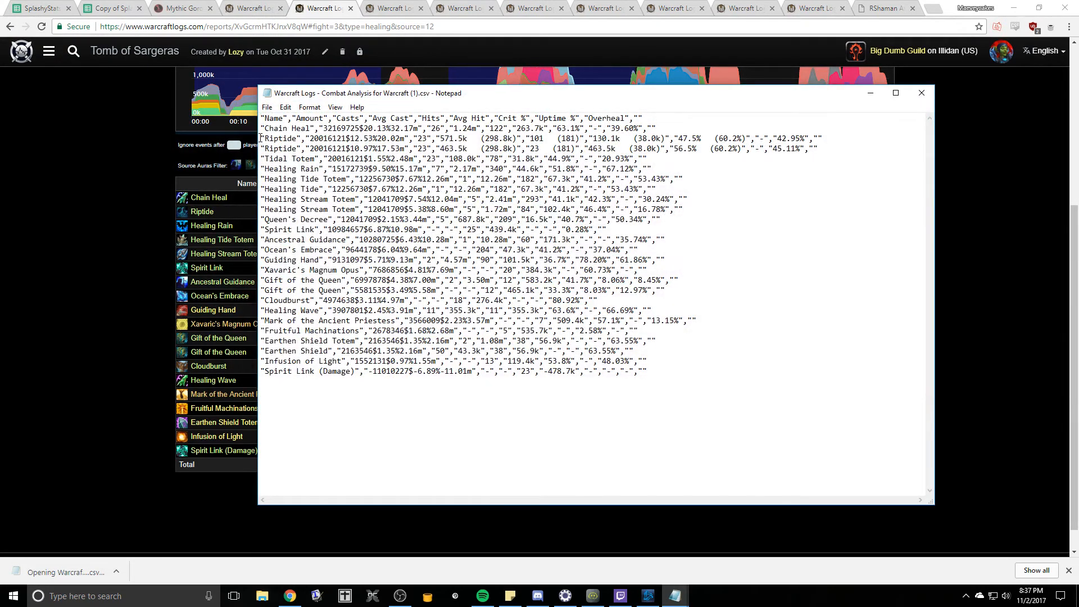
- Delete the duplicate Riptide, Healing Tide Totem and Healing Stream Totem lines, then copy the whole log
{"action": "left_click_drag", "start_coordinate": [260, 138], "coordinate": [260, 148]}
{"action": "key", "text": "Delete"}
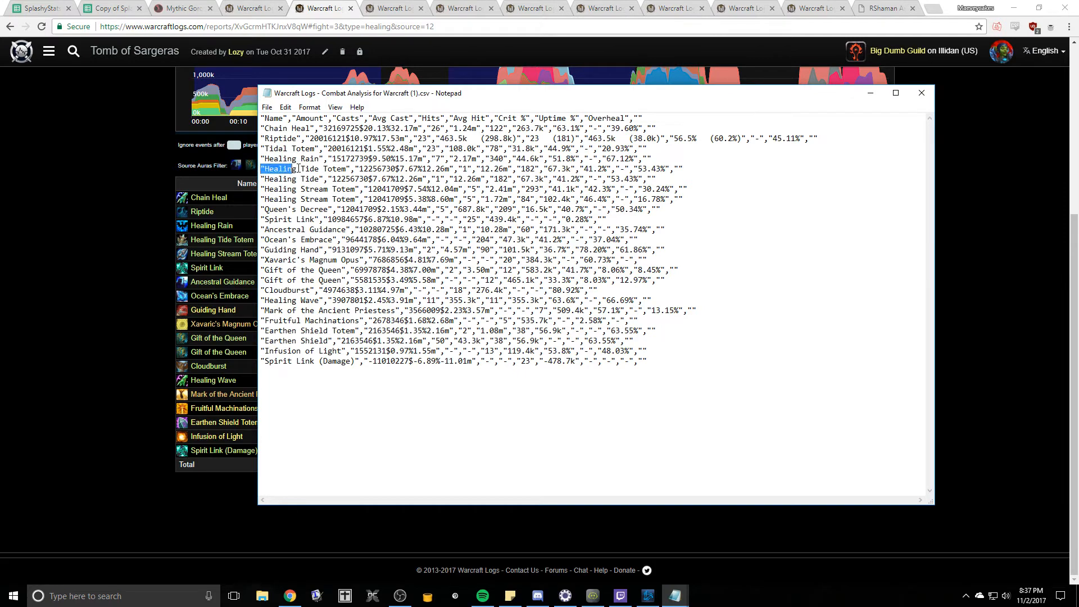
{"action": "left_click_drag", "start_coordinate": [261, 168], "coordinate": [261, 178]}
{"action": "key", "text": "Delete"}
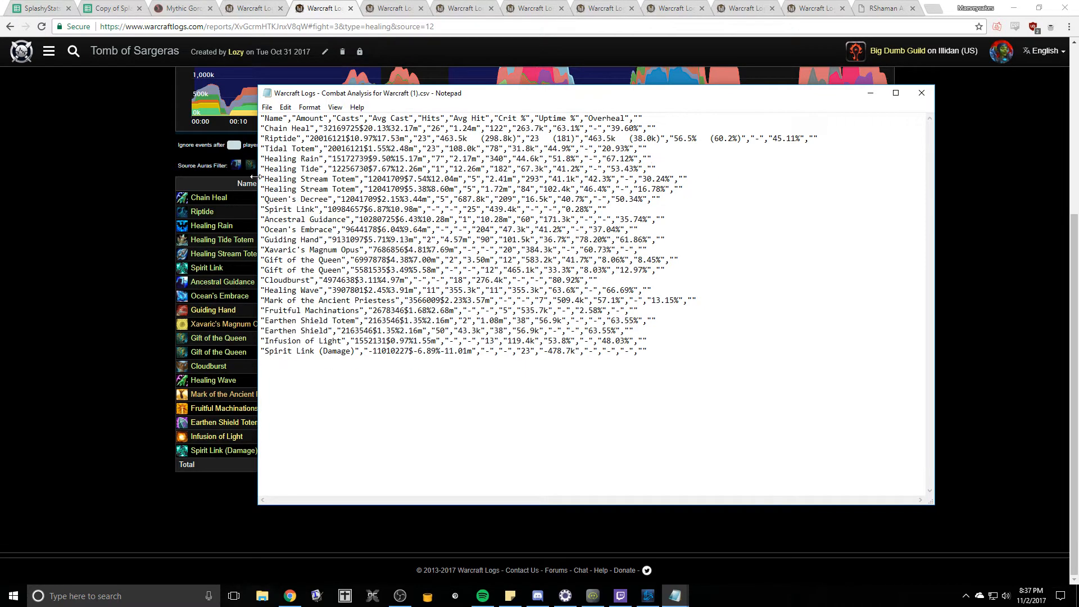
{"action": "left_click_drag", "start_coordinate": [261, 179], "coordinate": [261, 189]}
{"action": "key", "text": "Delete"}
{"action": "key", "text": "ctrl+a"}
{"action": "key", "text": "ctrl+c"}
- Clear the old log in C16:K40 and paste the new healing log split into columns by comma
{"action": "left_click", "coordinate": [114, 8]}
{"action": "left_click_drag", "start_coordinate": [152, 161], "coordinate": [673, 465]}
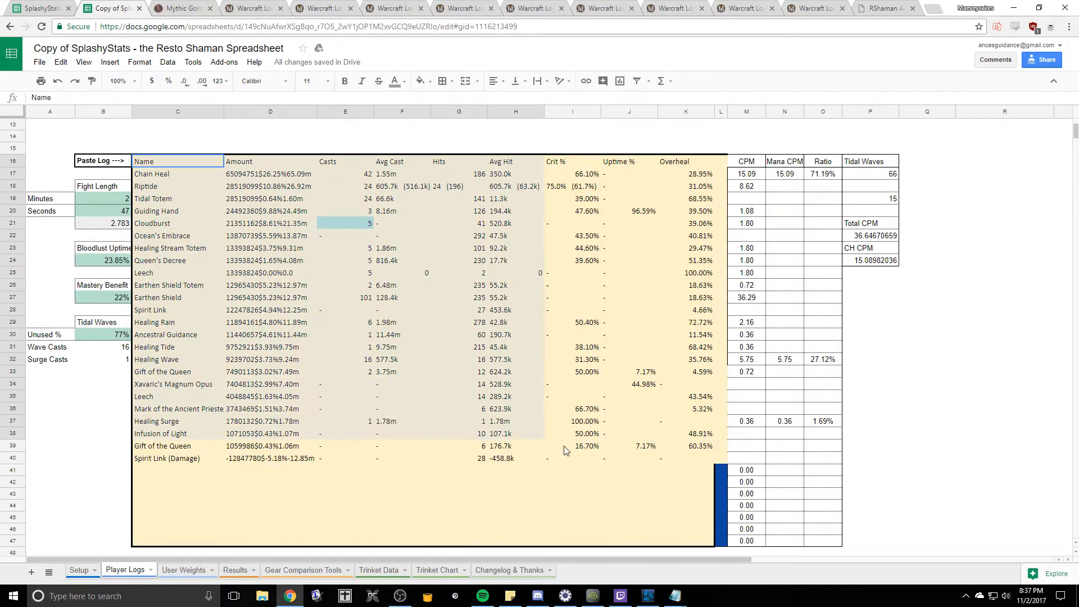
{"action": "key", "text": "Delete"}
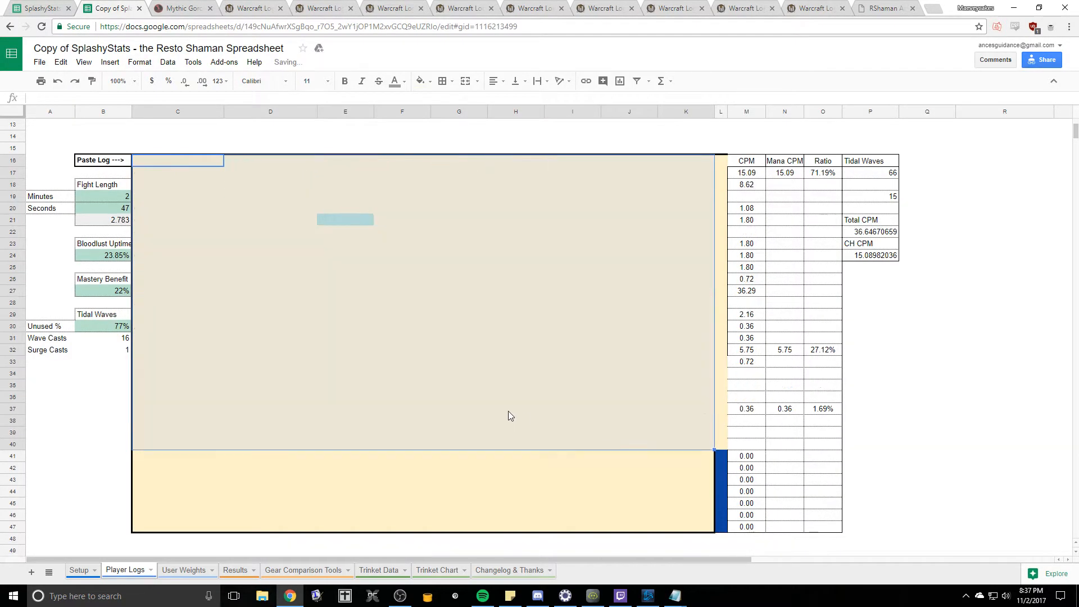
{"action": "left_click", "coordinate": [178, 162]}
{"action": "key", "text": "ctrl+v"}
{"action": "left_click", "coordinate": [234, 447]}
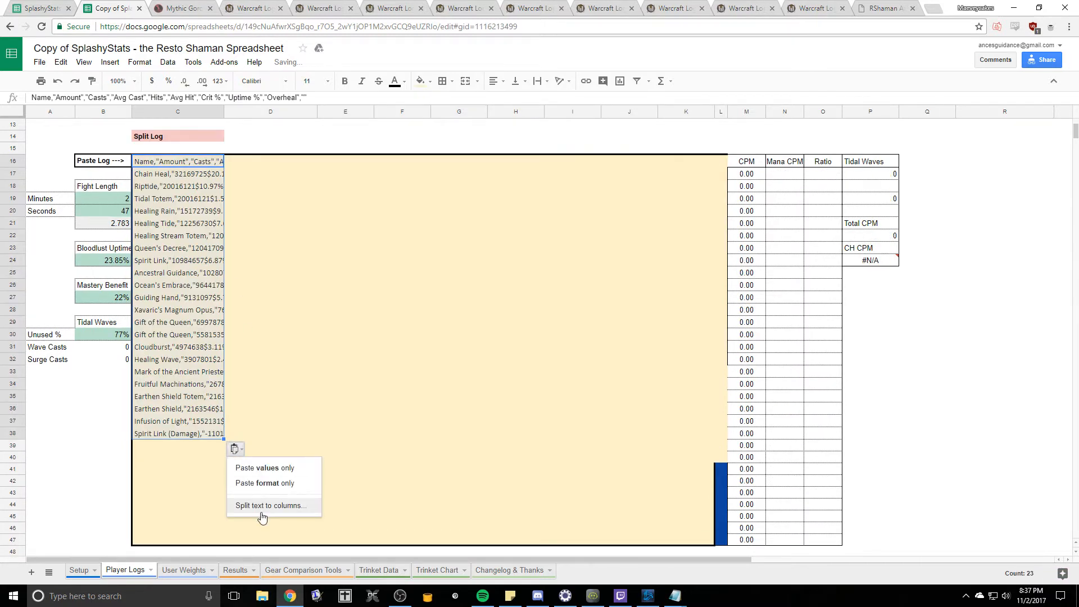
{"action": "left_click", "coordinate": [264, 515]}
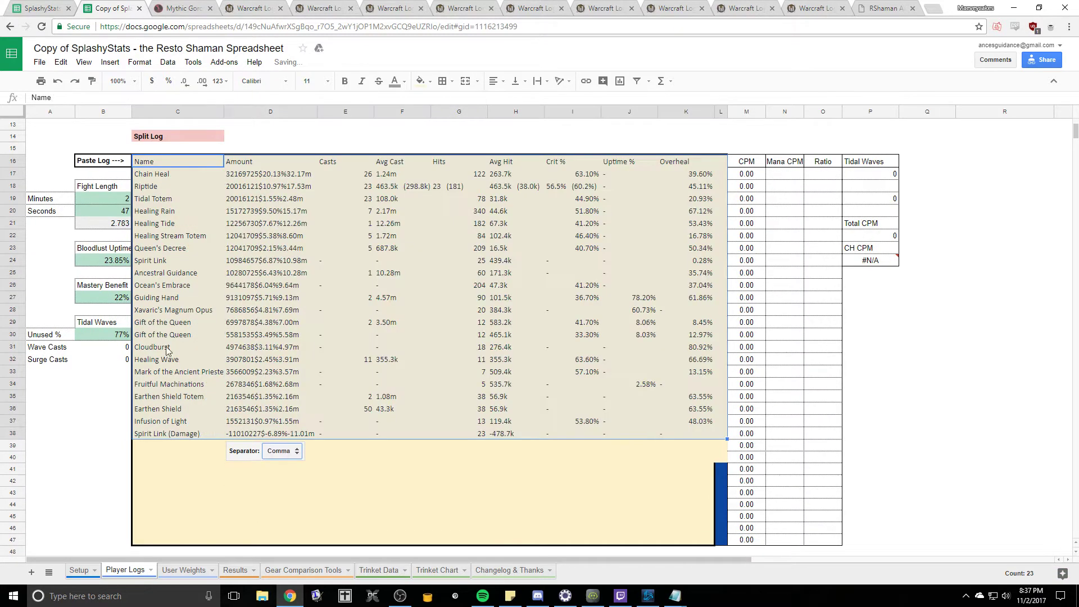
{"action": "left_click", "coordinate": [253, 8]}
- Enter 29 fight seconds and 26.77% Bloodlust uptime from the Warcraft Logs report
{"action": "left_click", "coordinate": [269, 8]}
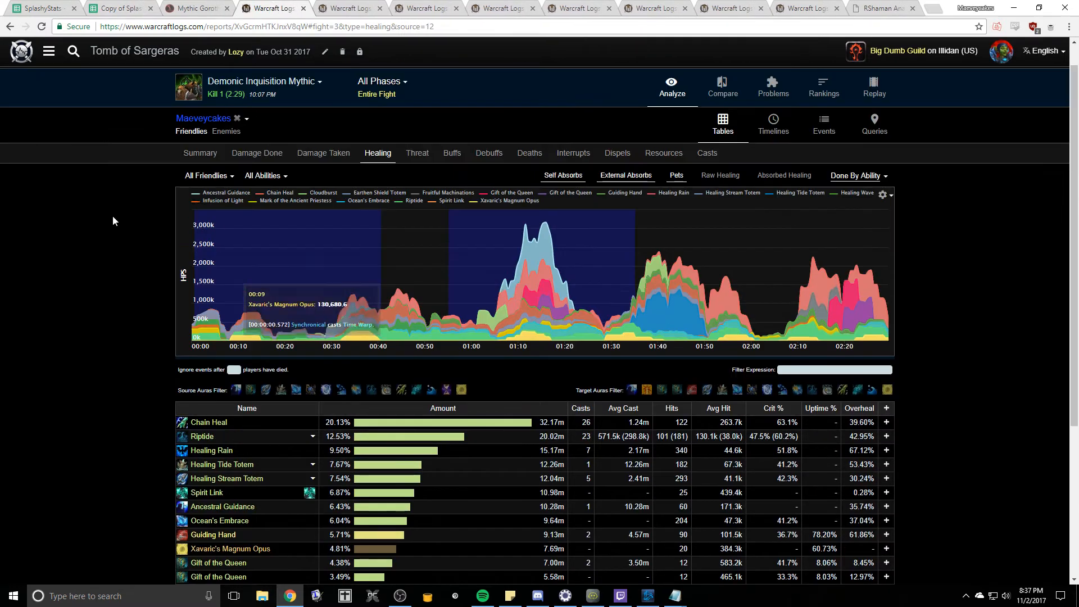
{"action": "left_click", "coordinate": [118, 7]}
{"action": "left_click", "coordinate": [113, 212]}
{"action": "type", "text": "47"}
{"action": "key", "text": "Return"}
{"action": "left_click", "coordinate": [269, 8]}
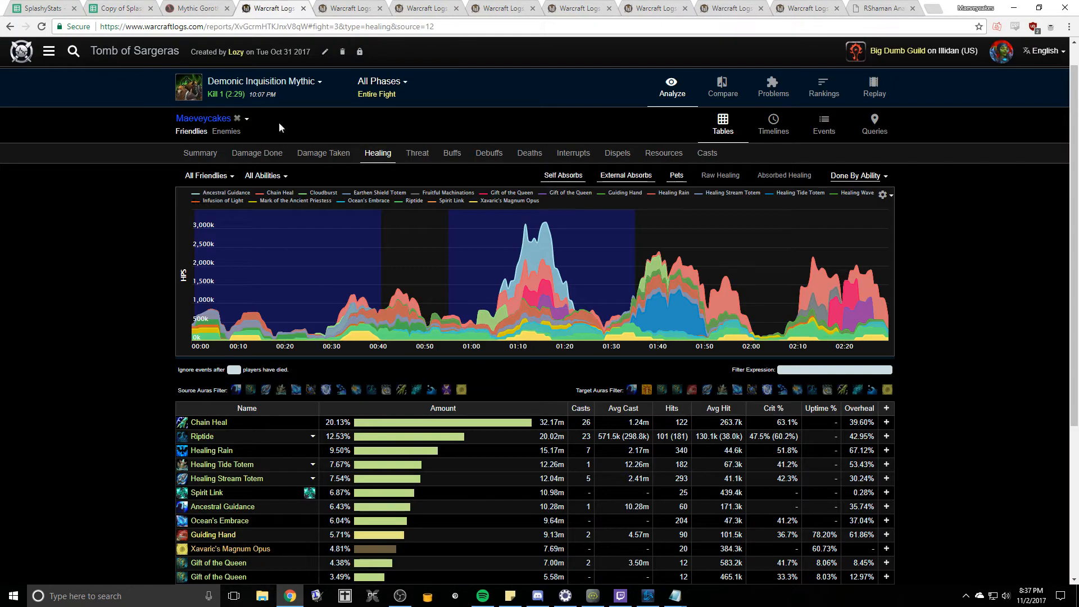
{"action": "left_click", "coordinate": [452, 152]}
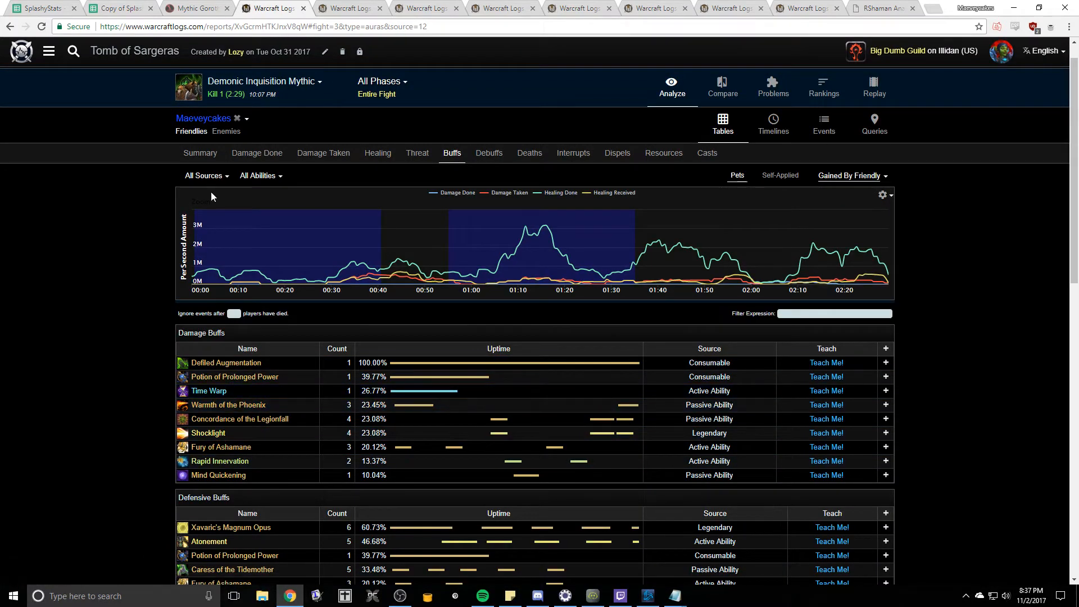
{"action": "left_click", "coordinate": [118, 8]}
{"action": "left_click", "coordinate": [109, 261]}
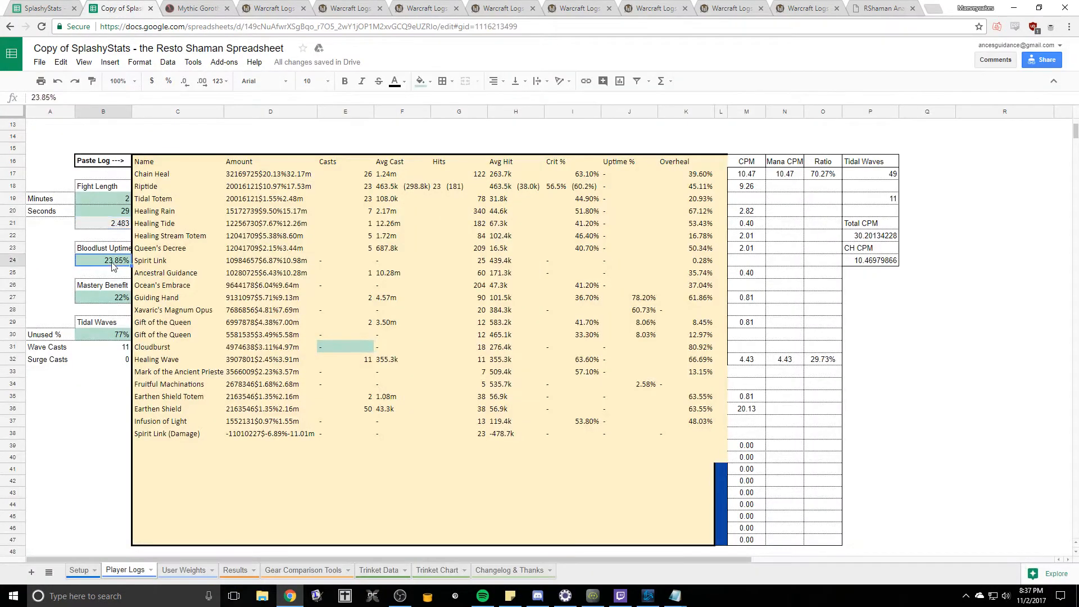
{"action": "type", "text": "26.77"}
{"action": "key", "text": "Return"}
- Enter 15% Mastery Benefit and 80% unused Tidal Waves from the WoWAnalyzer Demonic Inquisition fight
{"action": "left_click", "coordinate": [199, 8]}
{"action": "left_click", "coordinate": [246, 49]}
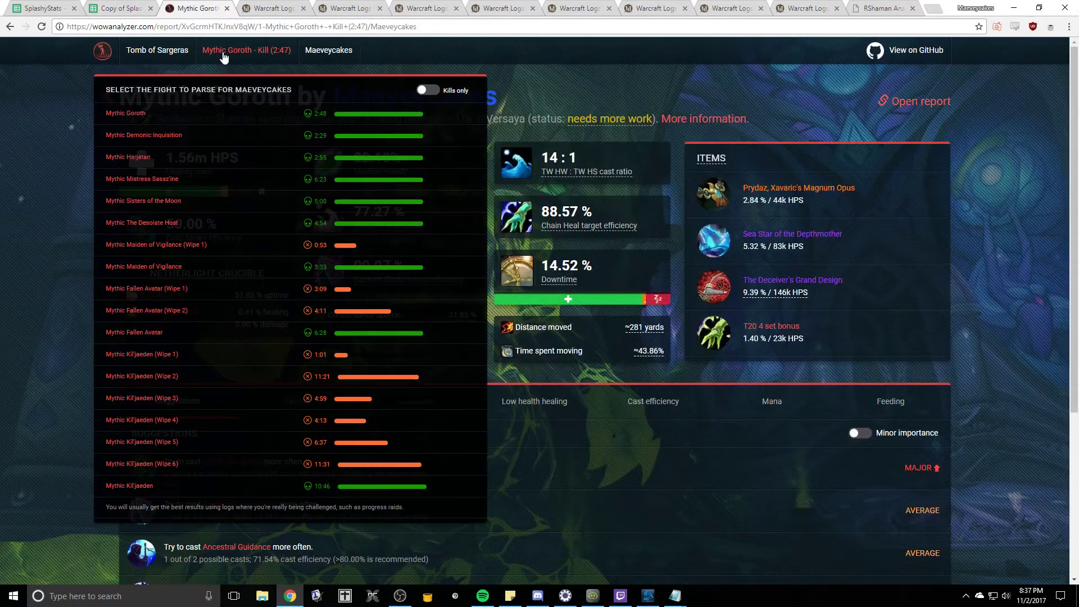
{"action": "left_click", "coordinate": [181, 135]}
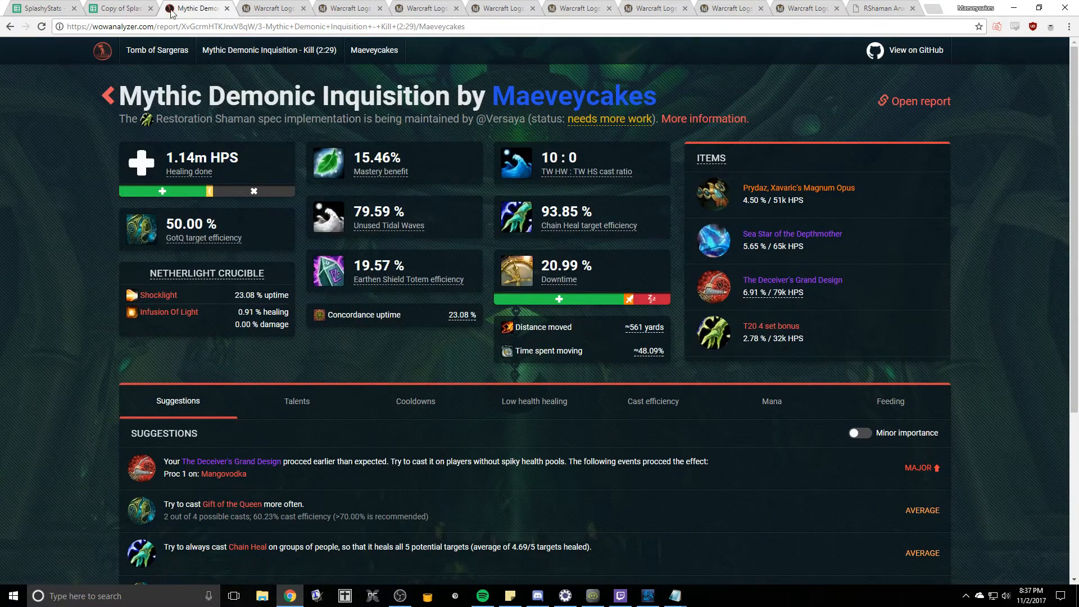
{"action": "left_click", "coordinate": [118, 8]}
{"action": "left_click", "coordinate": [105, 298]}
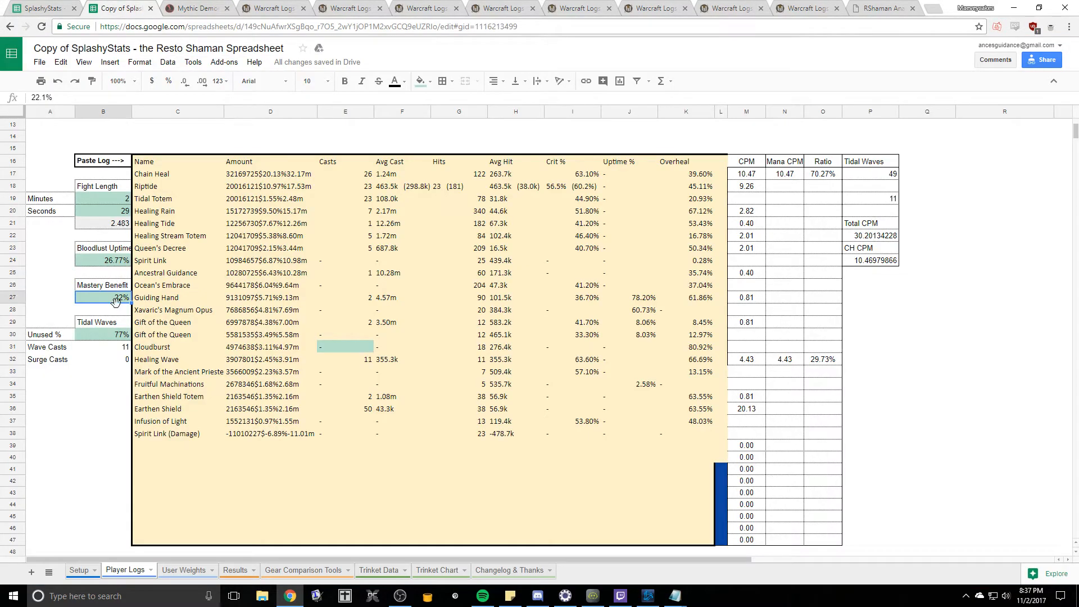
{"action": "type", "text": "45.46"}
{"action": "key", "text": "BackSpace"}
{"action": "key", "text": "BackSpace"}
{"action": "key", "text": "BackSpace"}
{"action": "key", "text": "BackSpace"}
{"action": "type", "text": "5.46"}
{"action": "key", "text": "Return"}
{"action": "left_click", "coordinate": [196, 8]}
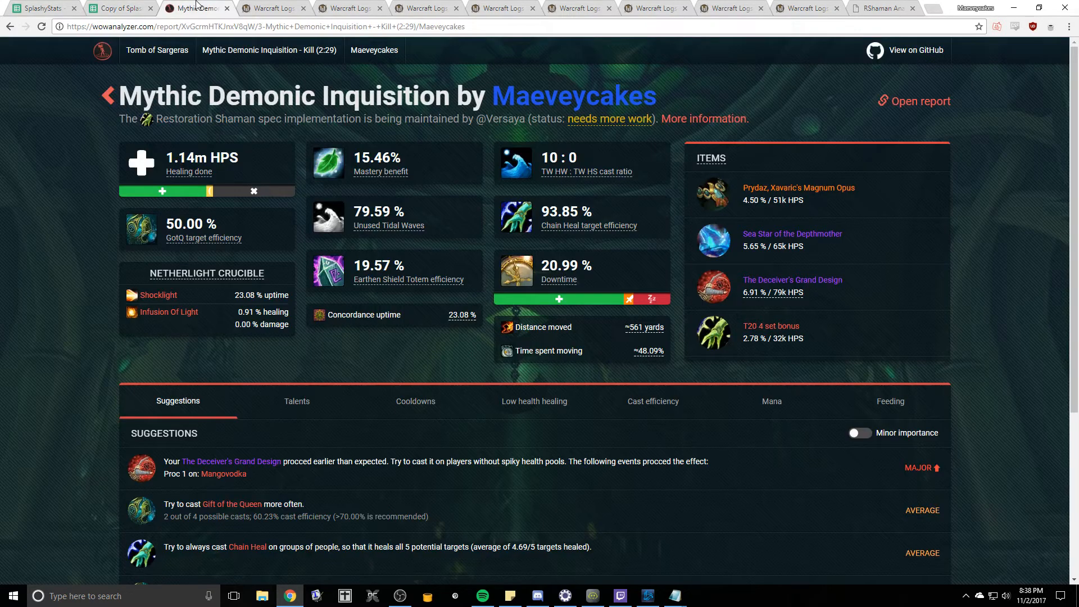
{"action": "left_click", "coordinate": [121, 7]}
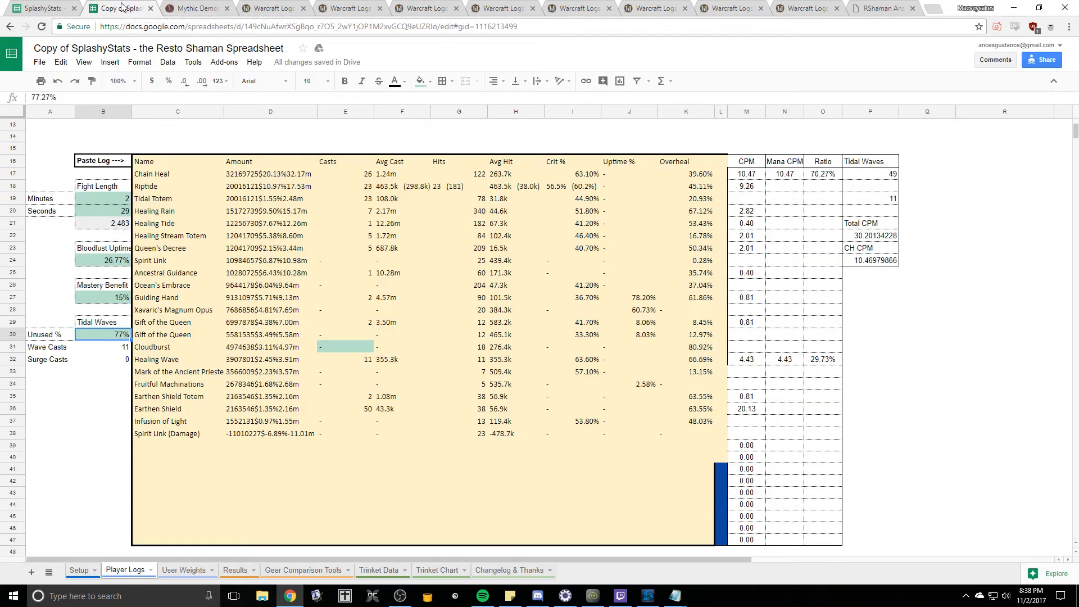
{"action": "type", "text": "79.8"}
{"action": "key", "text": "Return"}
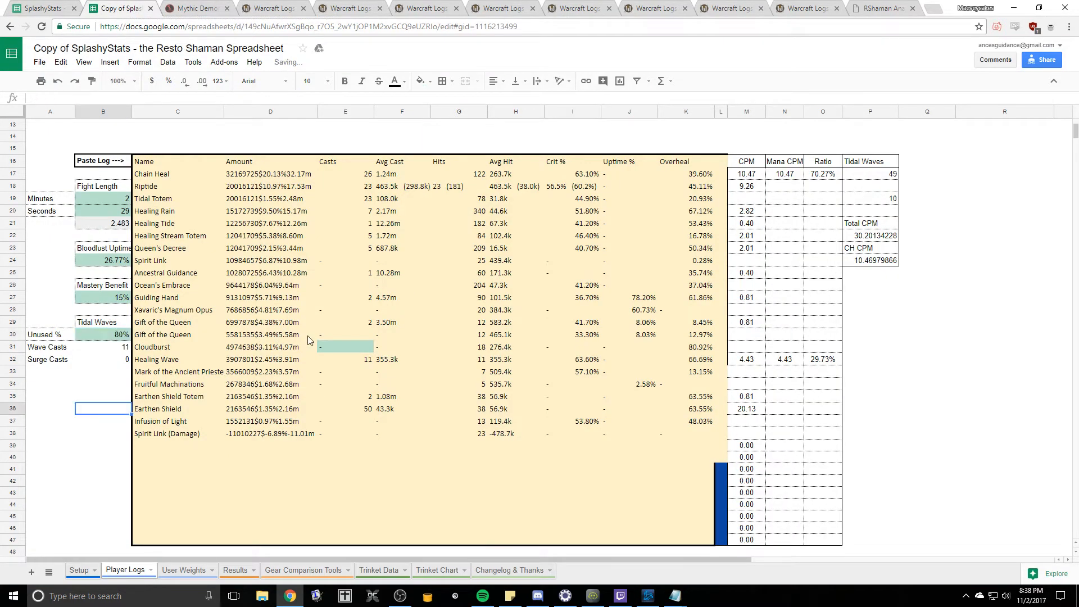
- Record 4 Cloudburst casts after checking the casts breakdown in the logs
{"action": "left_click", "coordinate": [340, 346]}
{"action": "left_click", "coordinate": [274, 7]}
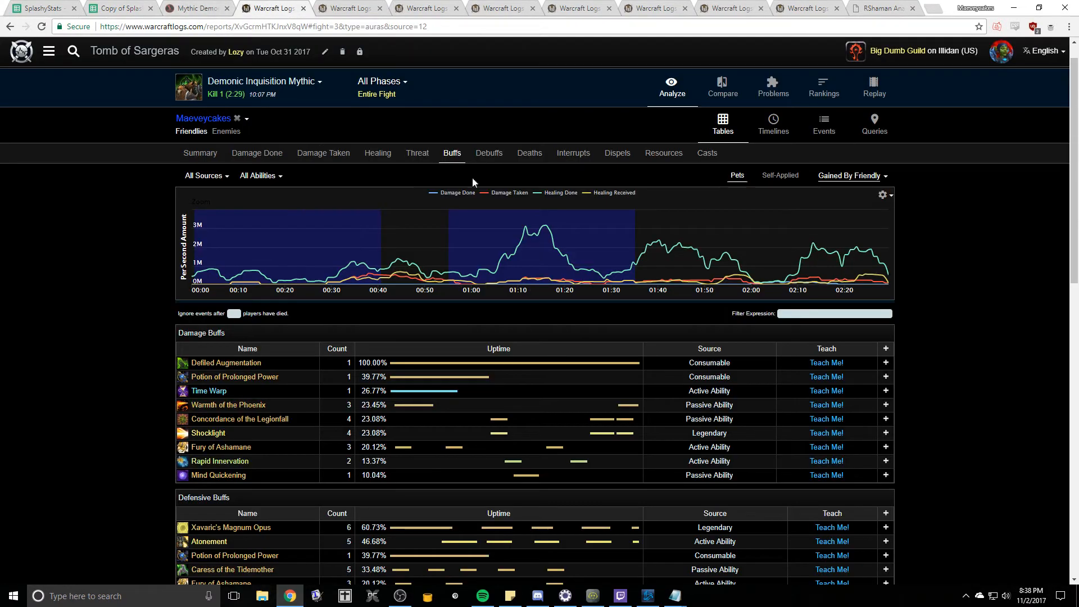
{"action": "left_click", "coordinate": [707, 153]}
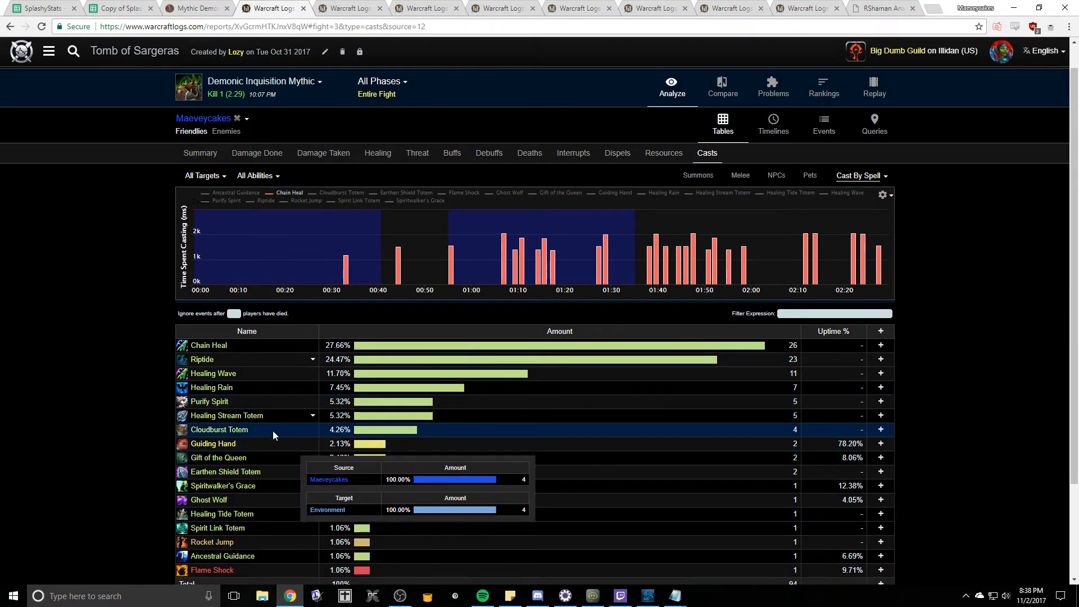
{"action": "left_click", "coordinate": [197, 7]}
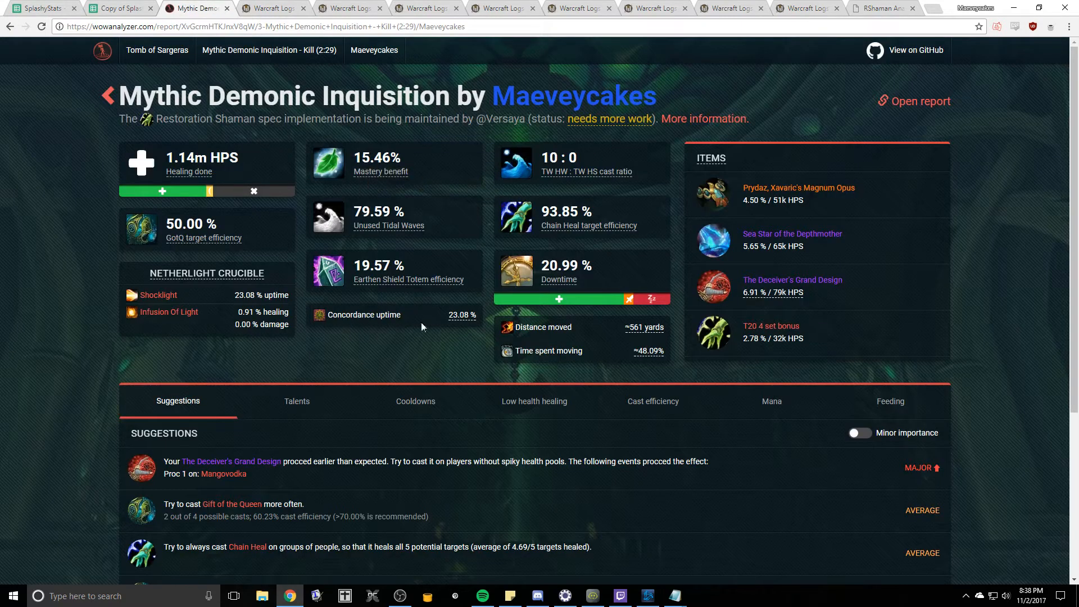
{"action": "left_click", "coordinate": [129, 11]}
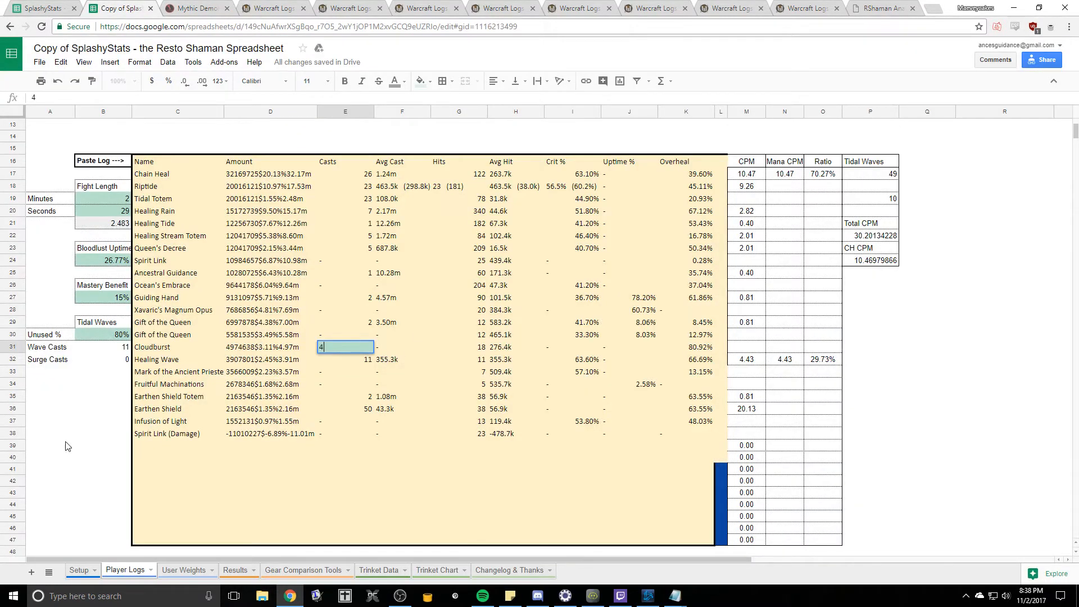
{"action": "left_click", "coordinate": [61, 457]}
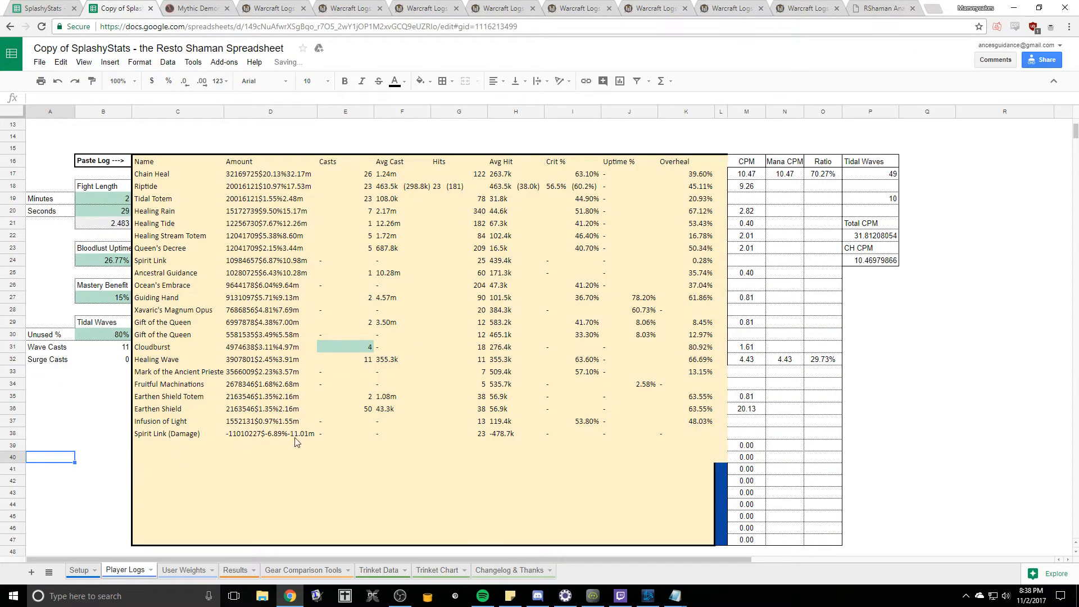
- Paste the current HPS Gain stat weights as values into the Log 2 row on User Weights
{"action": "left_click", "coordinate": [182, 570]}
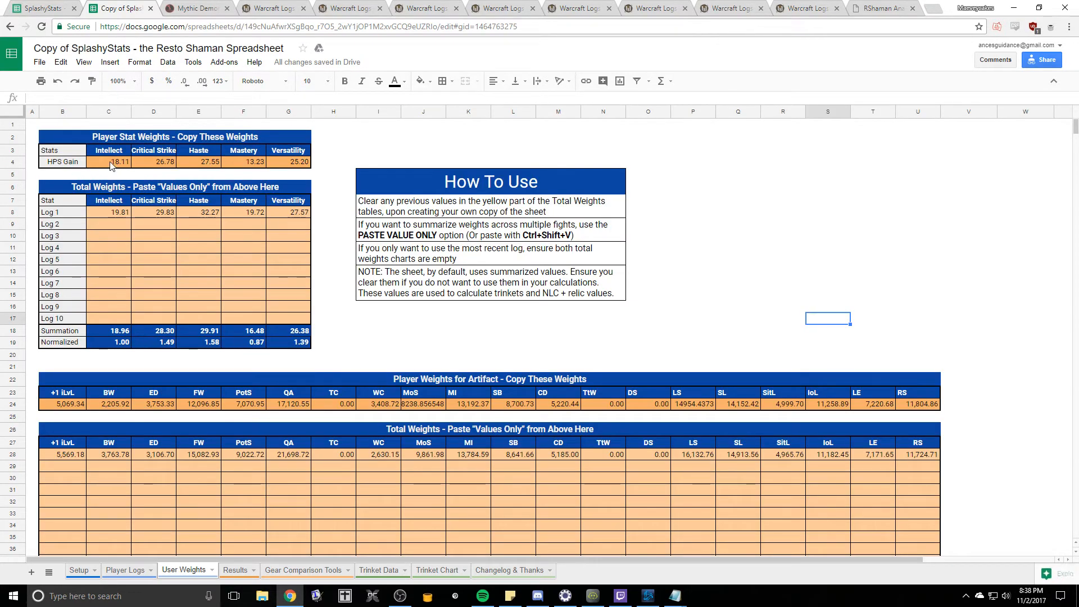
{"action": "left_click_drag", "start_coordinate": [110, 162], "coordinate": [288, 161]}
{"action": "key", "text": "ctrl+c"}
{"action": "left_click", "coordinate": [118, 222]}
{"action": "key", "text": "ctrl+shift+v"}
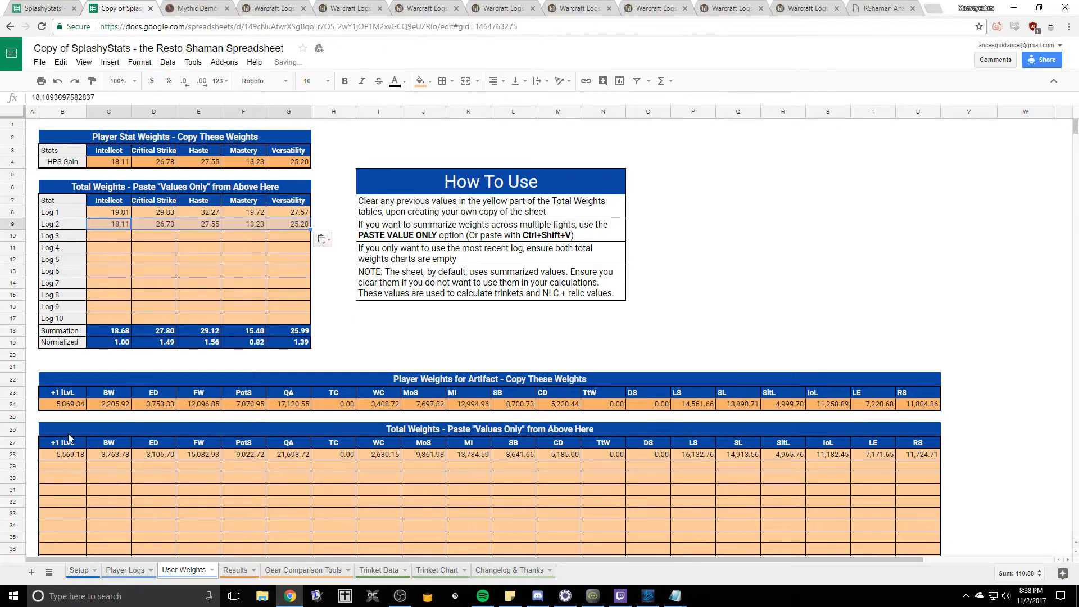
- Paste the current artifact weights (starting 5,069.34) as values into the second artifact log row
{"action": "left_click", "coordinate": [71, 404]}
{"action": "left_click_drag", "start_coordinate": [72, 404], "coordinate": [918, 405]}
{"action": "key", "text": "ctrl+c"}
{"action": "left_click", "coordinate": [57, 467]}
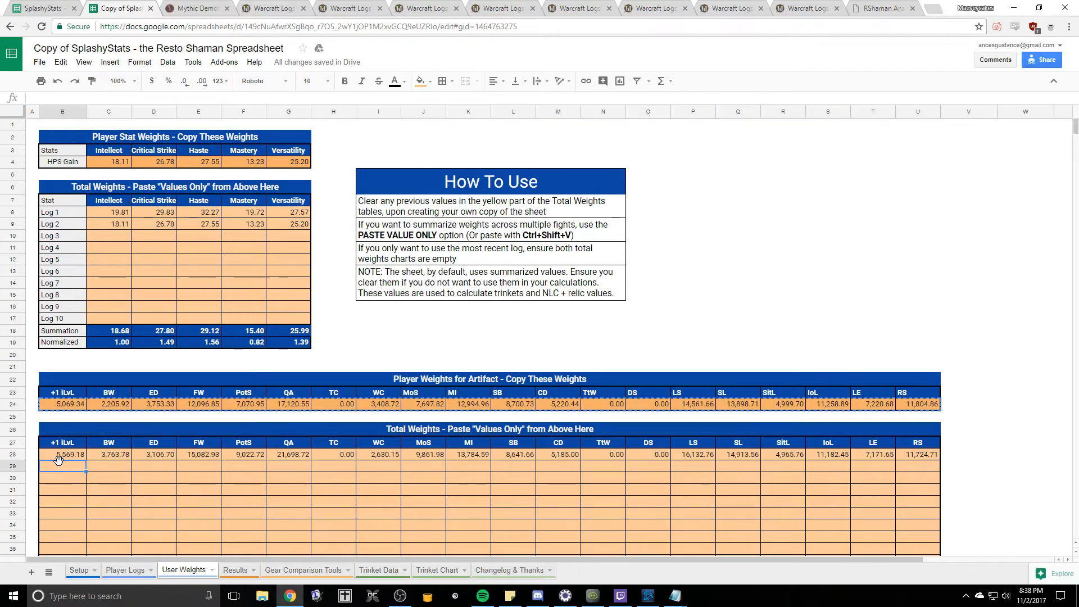
{"action": "key", "text": "ctrl+shift+v"}
{"action": "left_click", "coordinate": [468, 344]}
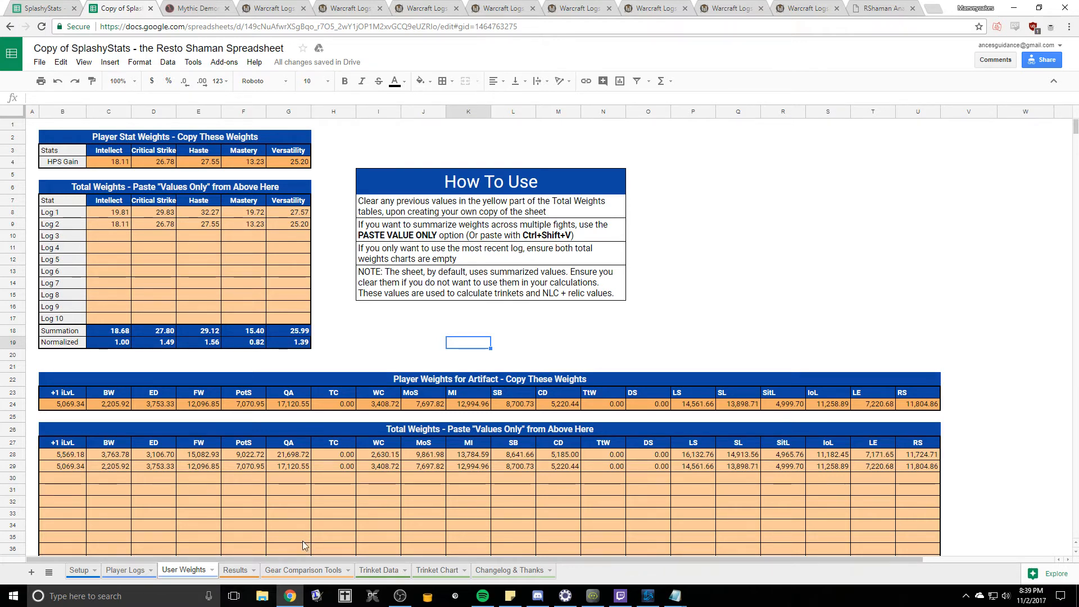
- Review projected HPS, neck enchants, top trinkets and relic trait values on the Results sheet
{"action": "left_click", "coordinate": [236, 570]}
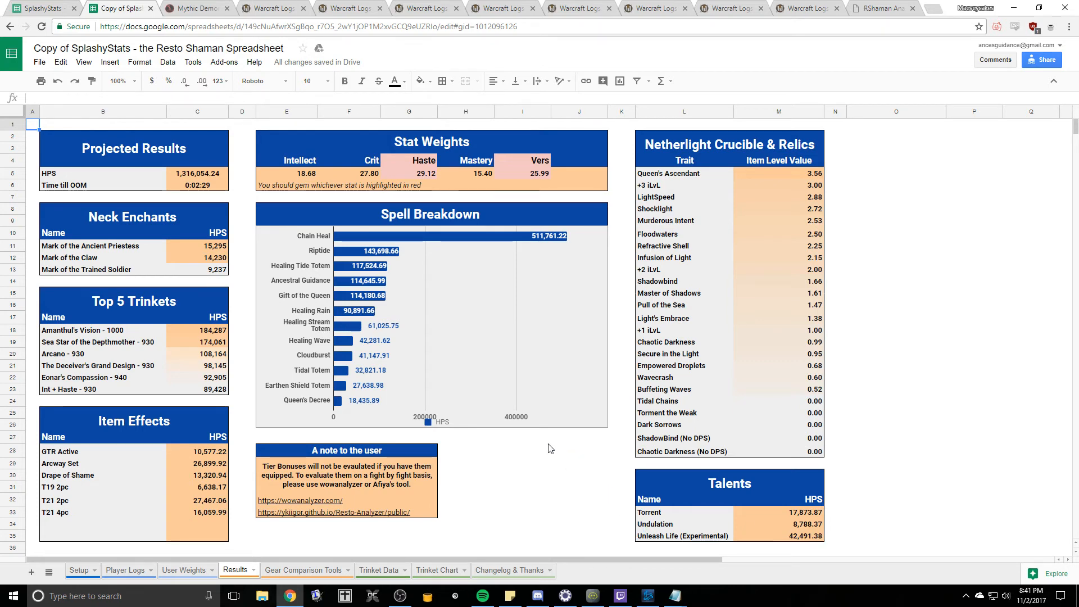
- On Gear Comparison Tools, give Relic 1 Path 1 Secure in the Light and Floodwaters as third tier trait (3.45)
{"action": "left_click", "coordinate": [303, 571]}
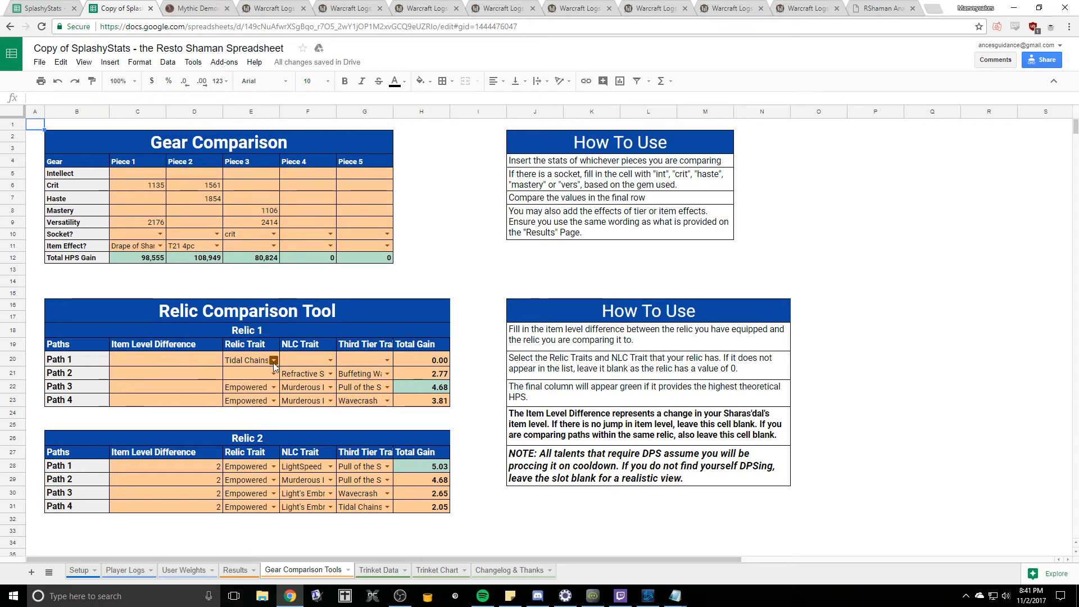
{"action": "left_click", "coordinate": [330, 360]}
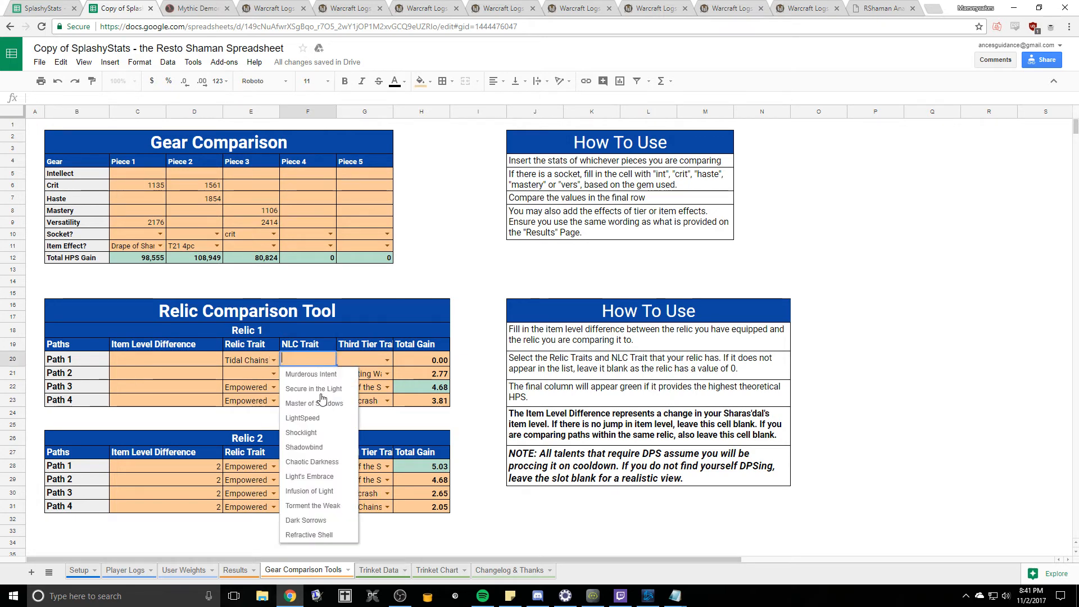
{"action": "left_click", "coordinate": [316, 391]}
{"action": "left_click", "coordinate": [386, 360]}
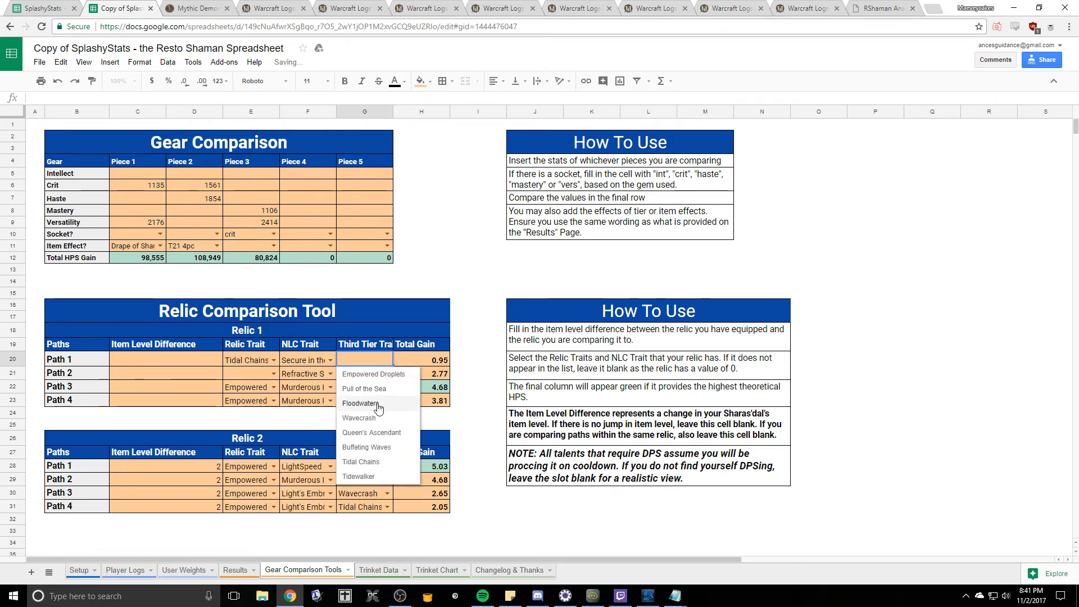
{"action": "left_click", "coordinate": [371, 403]}
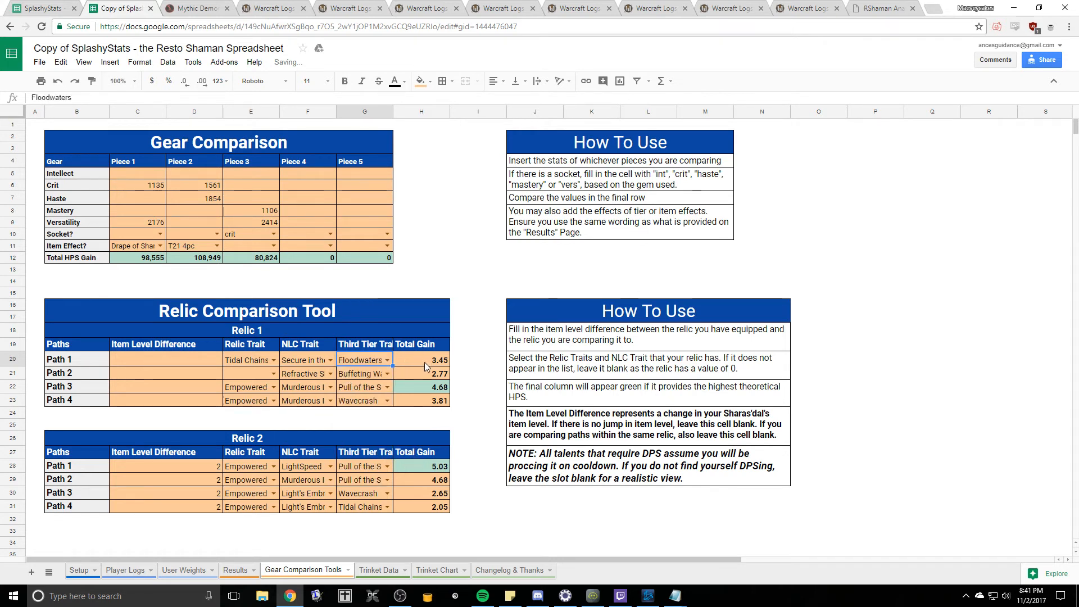
- Set Relic 1 Path 2's relic trait to Floodwaters, raising its total gain to 5.27
{"action": "left_click", "coordinate": [273, 374]}
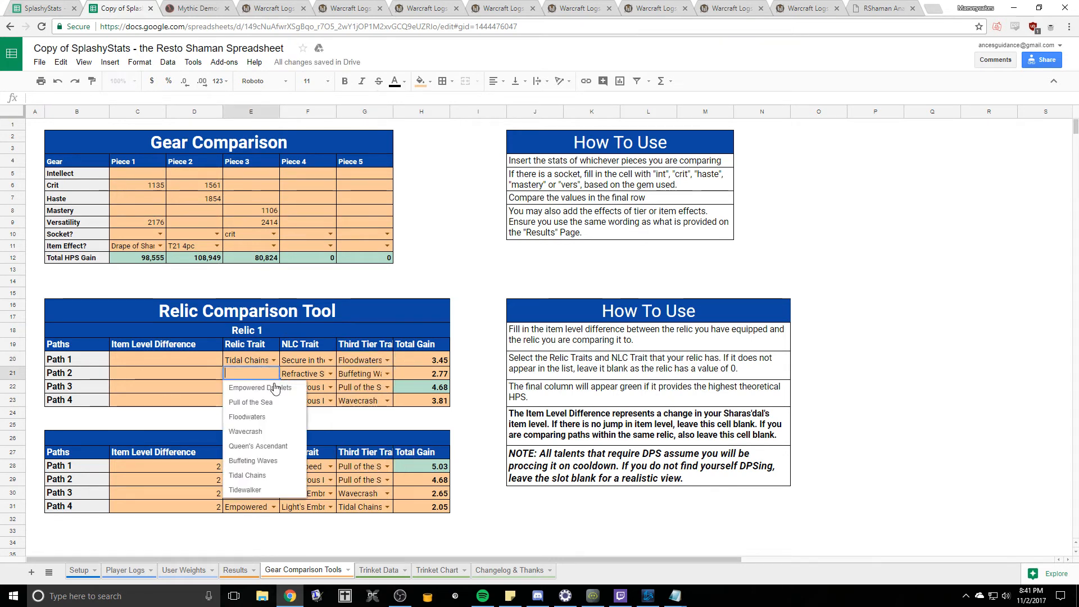
{"action": "left_click", "coordinate": [248, 416]}
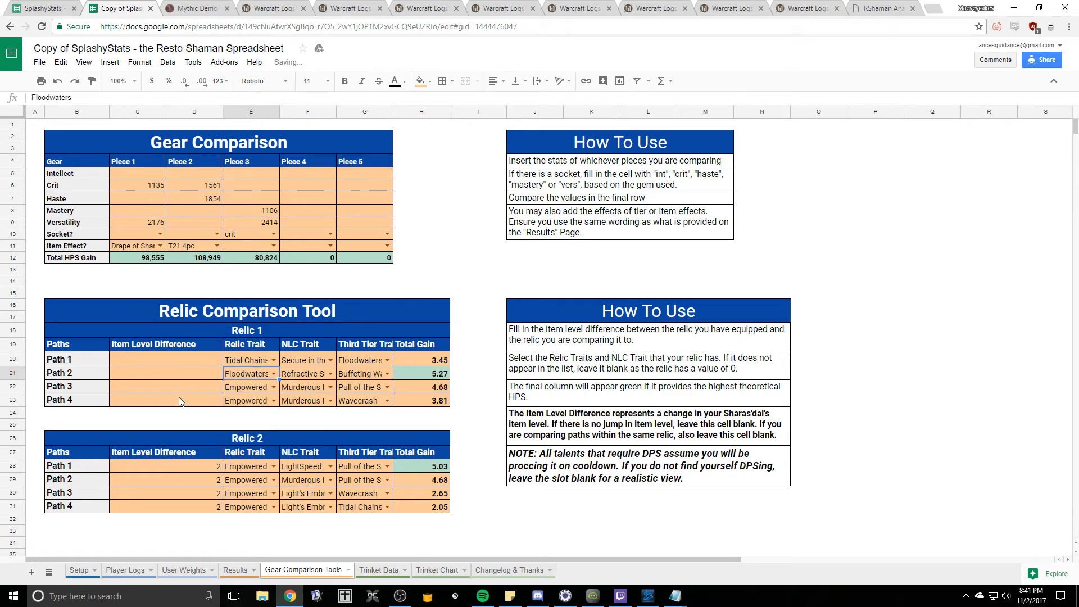
{"action": "left_click", "coordinate": [422, 374]}
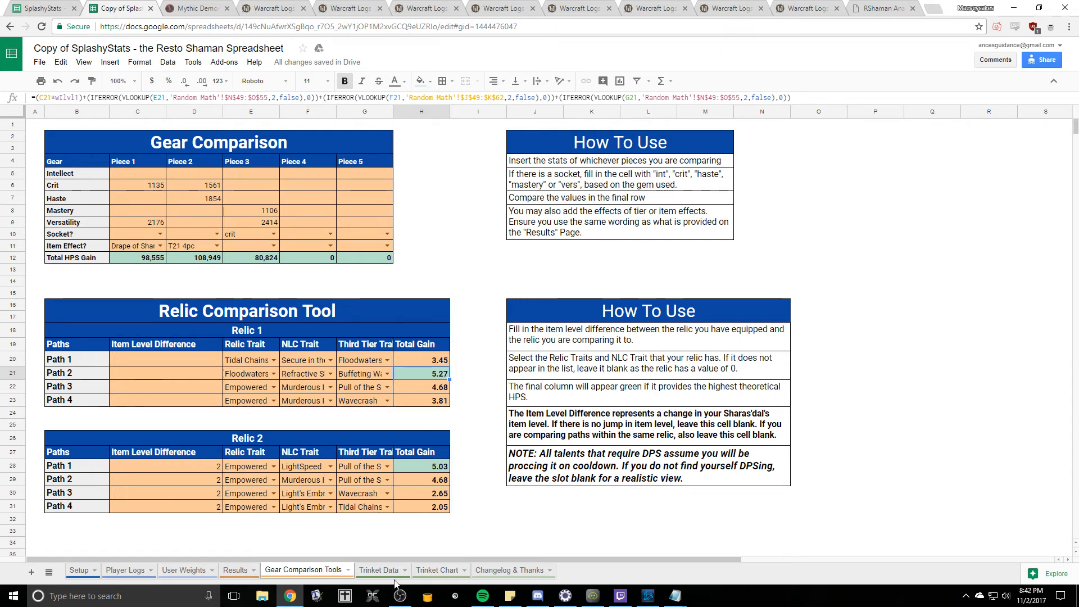
- Enter Relic 1 item level differences 0, 1, 2, 1, then correct Path 3 to 1 for a Path 2 total of 6.27
{"action": "left_click", "coordinate": [183, 362]}
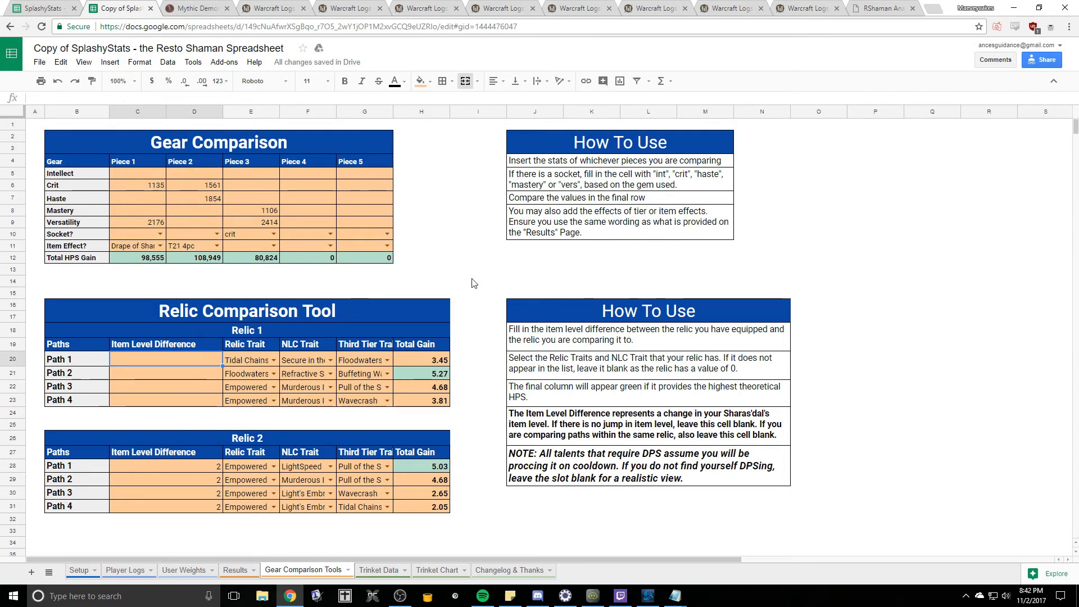
{"action": "type", "text": "0"}
{"action": "key", "text": "Return"}
{"action": "type", "text": "1"}
{"action": "key", "text": "Return"}
{"action": "type", "text": "2"}
{"action": "key", "text": "Return"}
{"action": "type", "text": "1"}
{"action": "key", "text": "Return"}
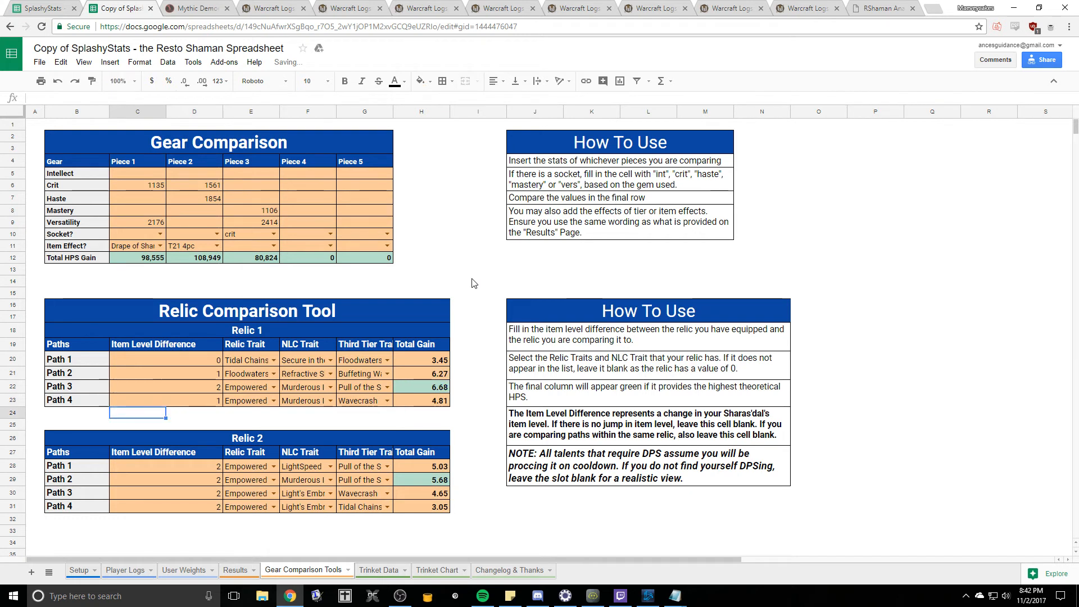
{"action": "key", "text": "Up"}
{"action": "key", "text": "Up"}
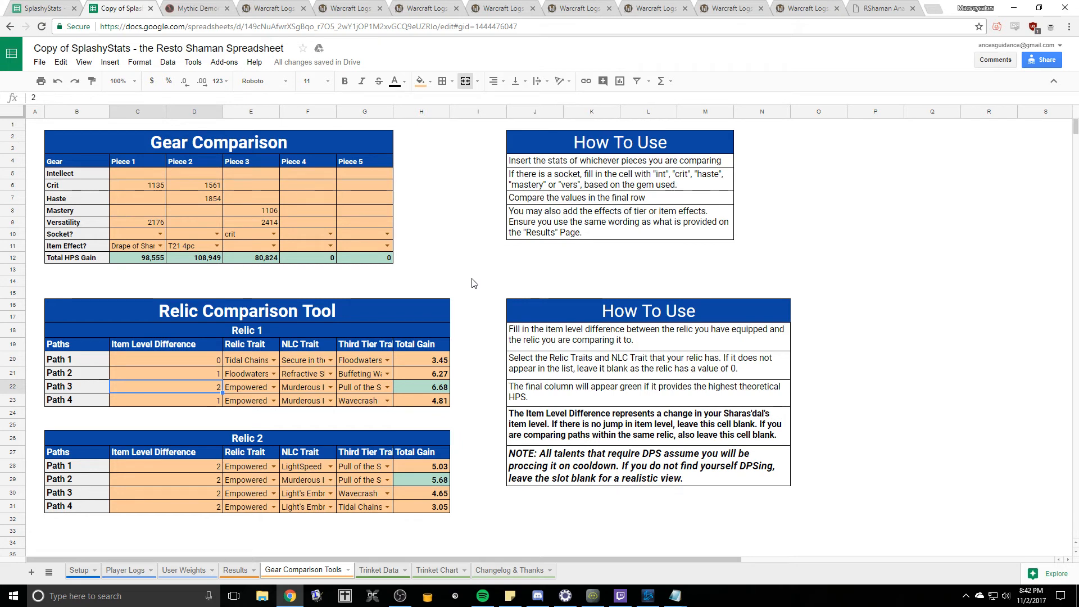
{"action": "type", "text": "1"}
{"action": "key", "text": "Return"}
{"action": "key", "text": "Up"}
{"action": "key", "text": "Up"}
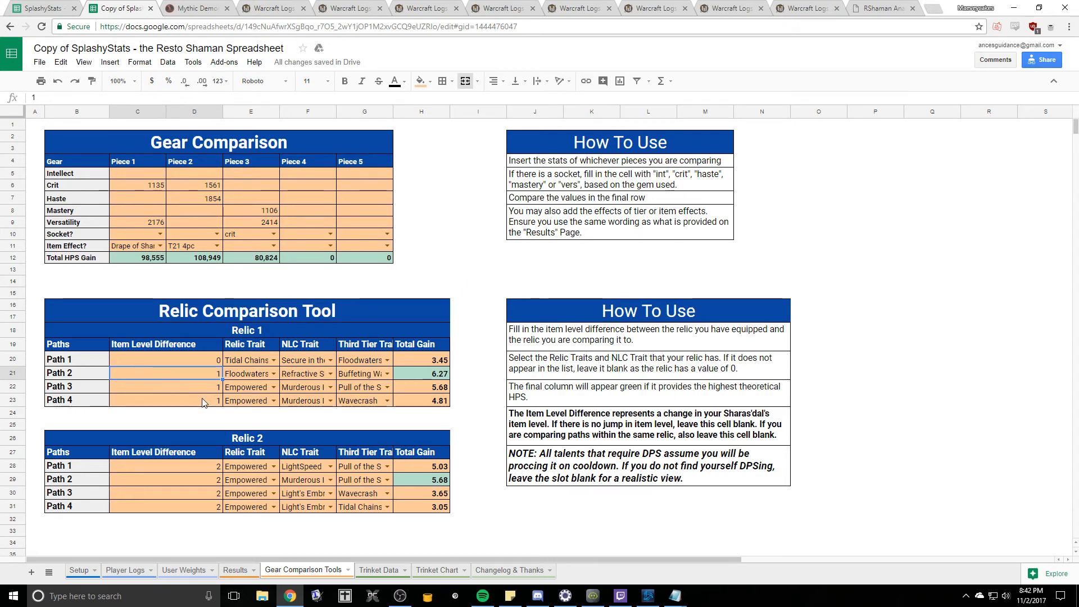
- On Trinket Data, set The Deceiver's Grand Design to item level 955
{"action": "left_click", "coordinate": [378, 571]}
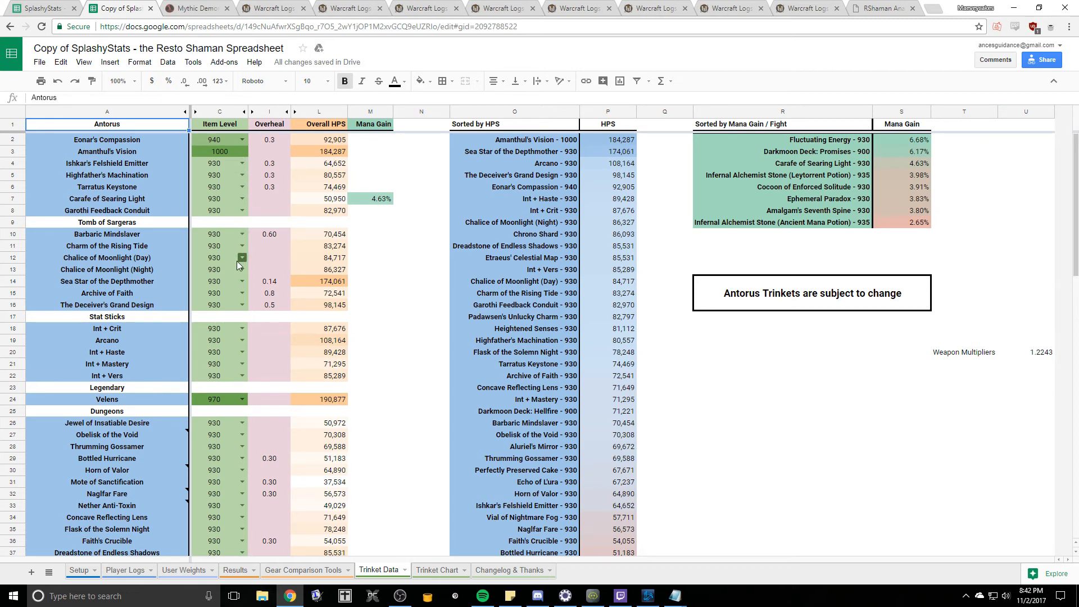
{"action": "left_click", "coordinate": [243, 305]}
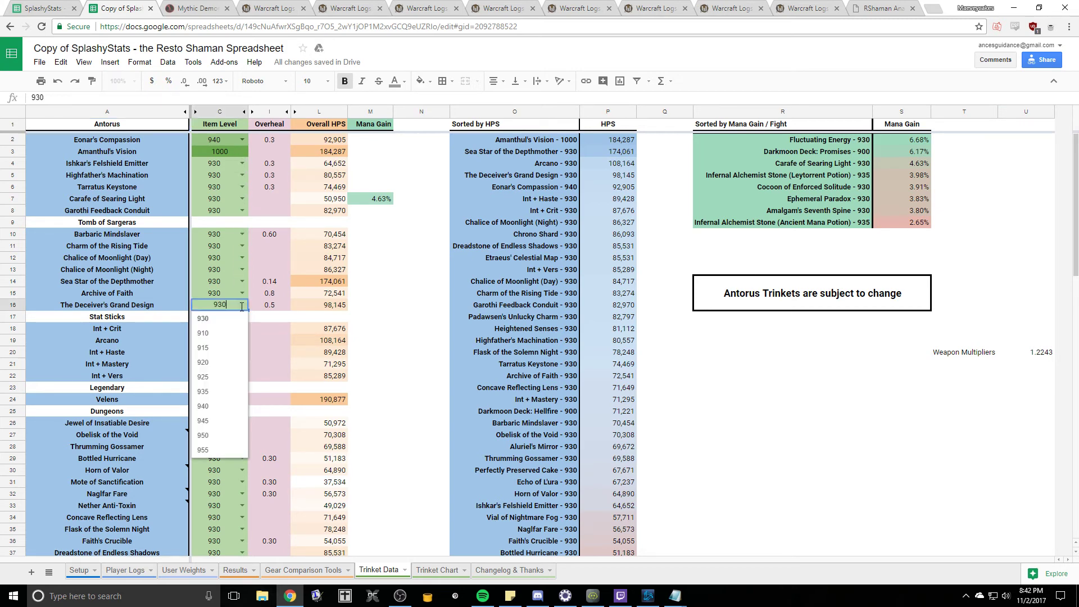
{"action": "left_click", "coordinate": [237, 450]}
{"action": "left_click", "coordinate": [421, 304]}
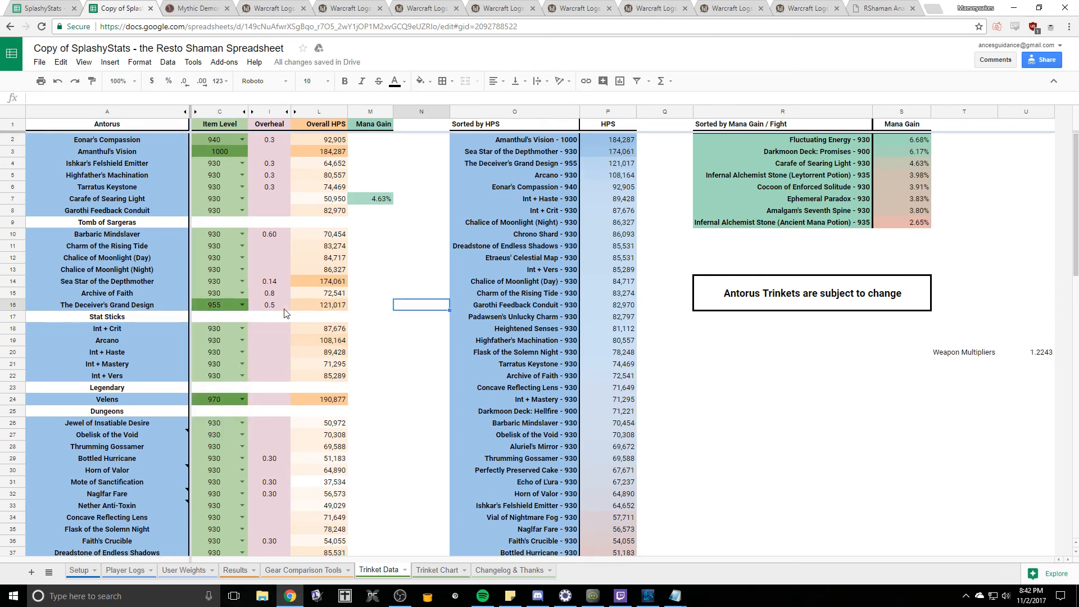
- Set The Deceiver's Grand Design overheal to 0.3 and Sea Star's to 0.1, then check the overall HPS values
{"action": "left_click", "coordinate": [266, 306]}
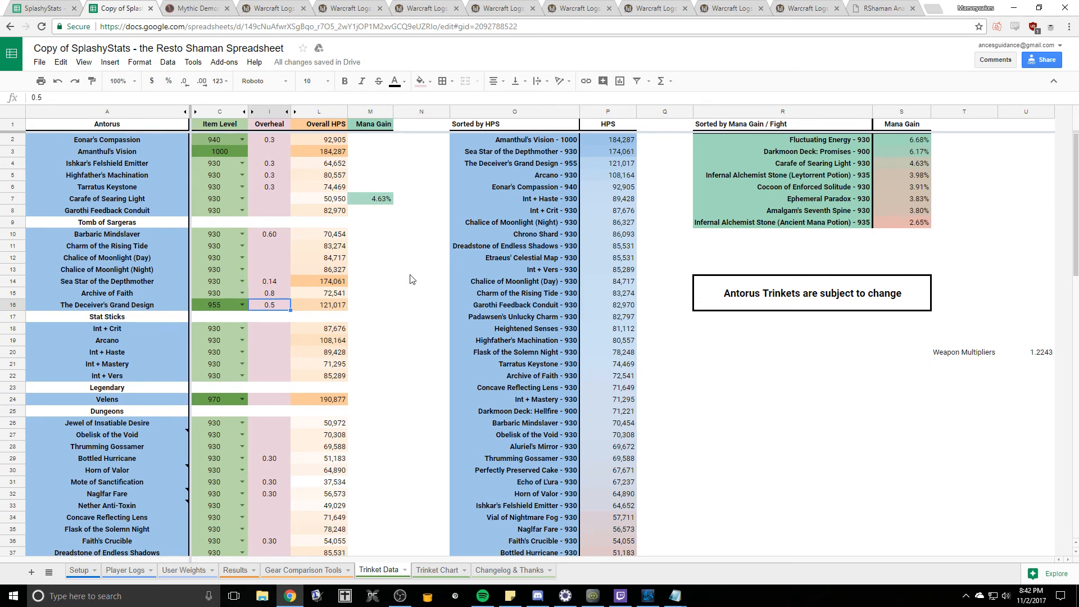
{"action": "type", "text": "3"}
{"action": "key", "text": "Return"}
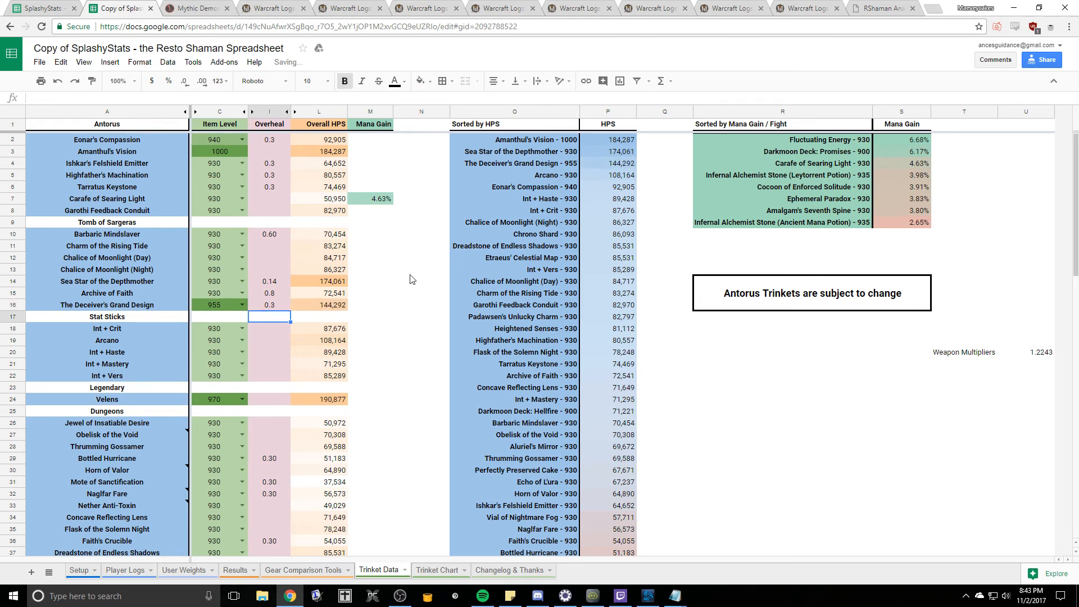
{"action": "key", "text": "Up"}
{"action": "key", "text": "Up"}
{"action": "key", "text": "Up"}
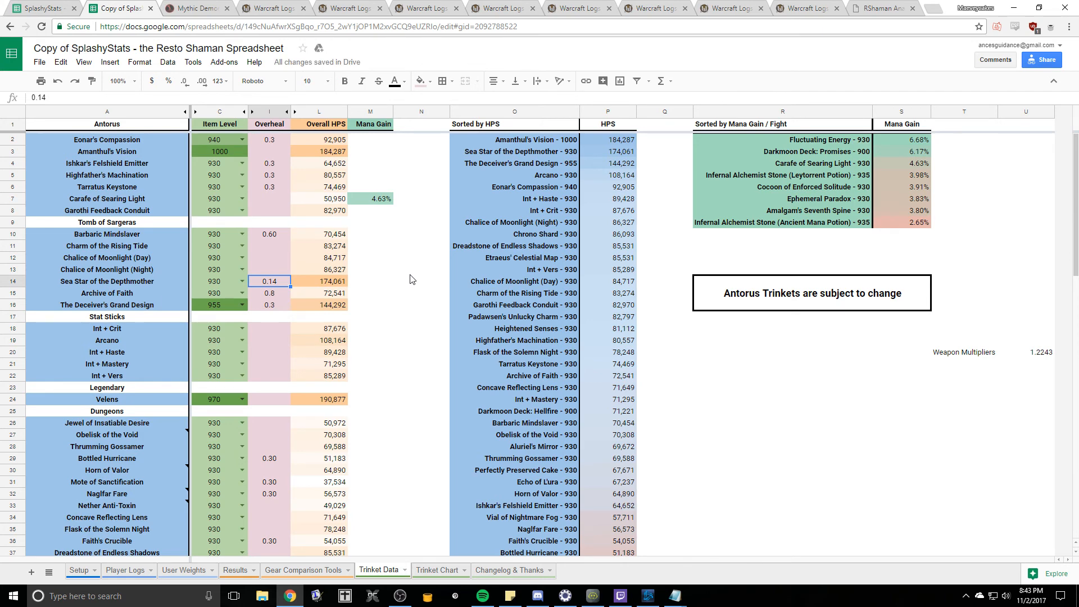
{"action": "type", "text": "0.1"}
{"action": "key", "text": "Return"}
{"action": "key", "text": "Up"}
{"action": "key", "text": "Right"}
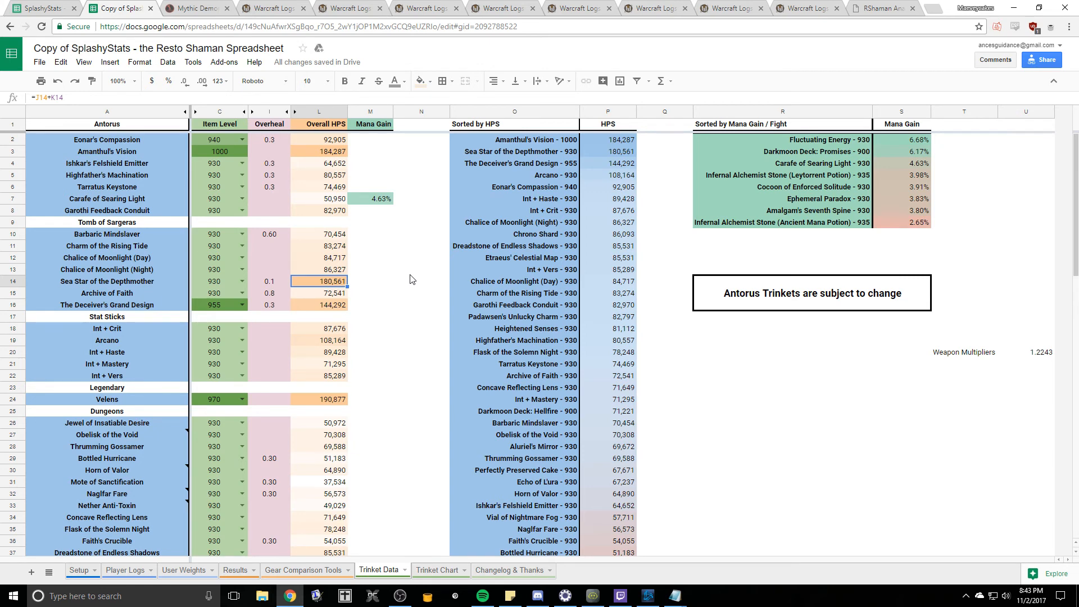
{"action": "key", "text": "Down"}
{"action": "key", "text": "Down"}
{"action": "key", "text": "Up"}
{"action": "key", "text": "Up"}
{"action": "key", "text": "Left"}
{"action": "key", "text": "Up"}
{"action": "key", "text": "Up"}
{"action": "key", "text": "Up"}
{"action": "key", "text": "Up"}
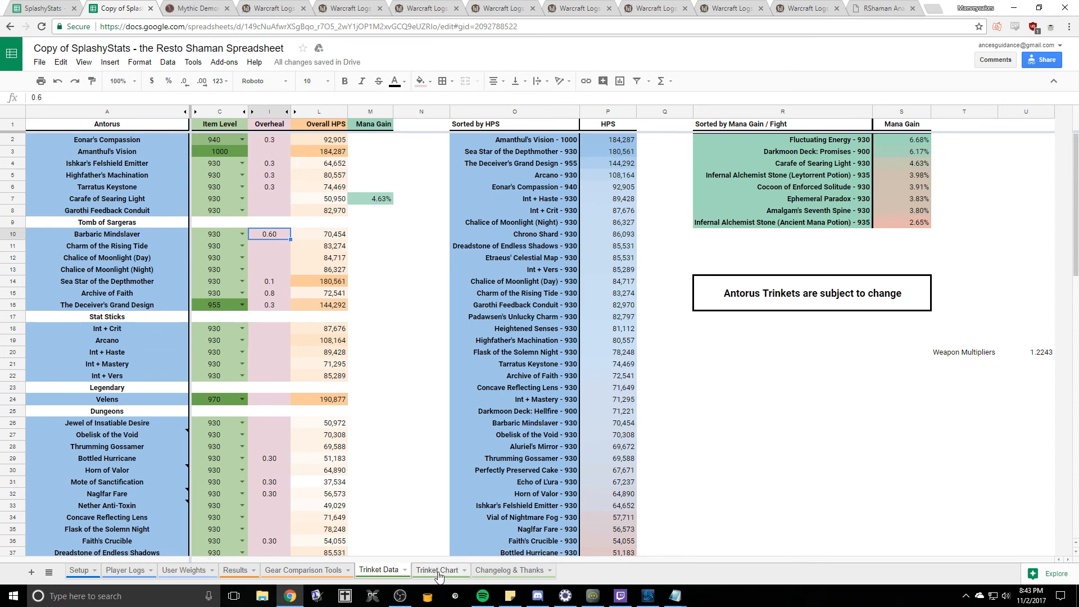
- Review the Trinket Chart, then step through Setup and Player Logs back to the User Weights sheet
{"action": "left_click", "coordinate": [437, 570]}
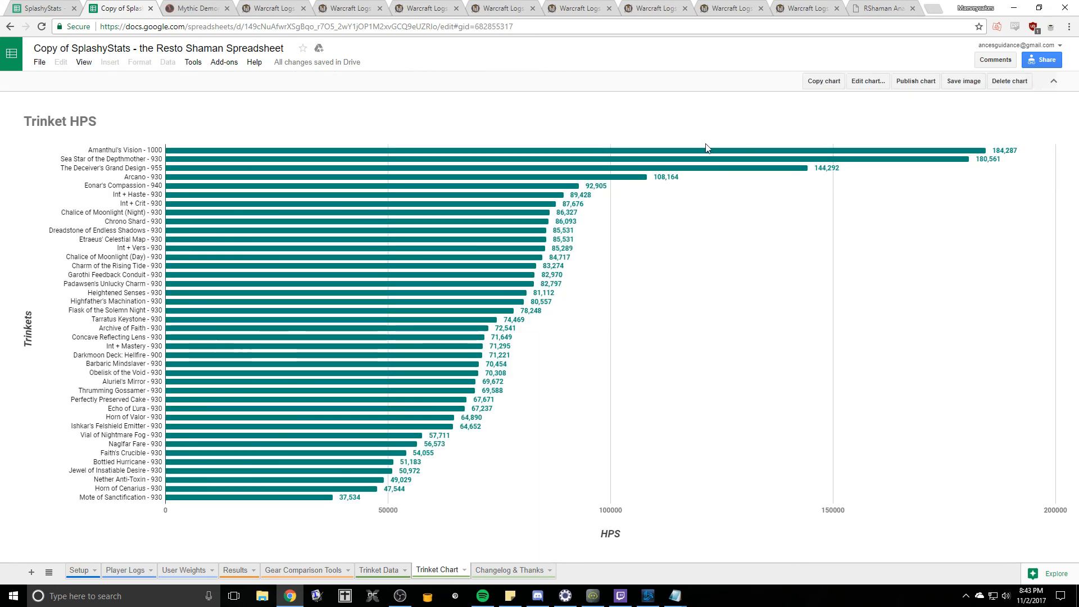
{"action": "left_click", "coordinate": [379, 570]}
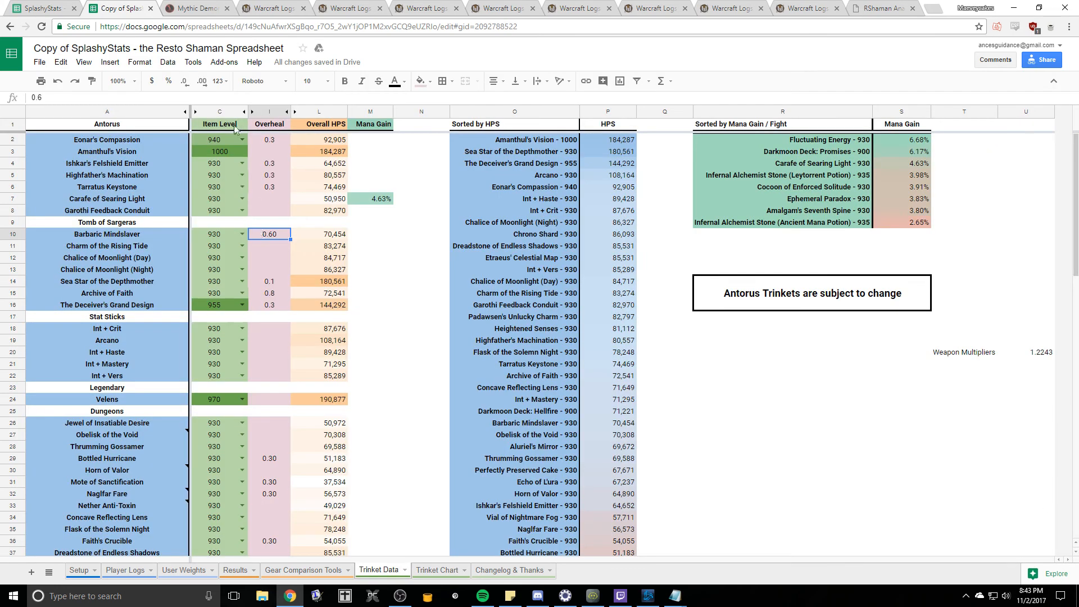
{"action": "left_click", "coordinate": [438, 570]}
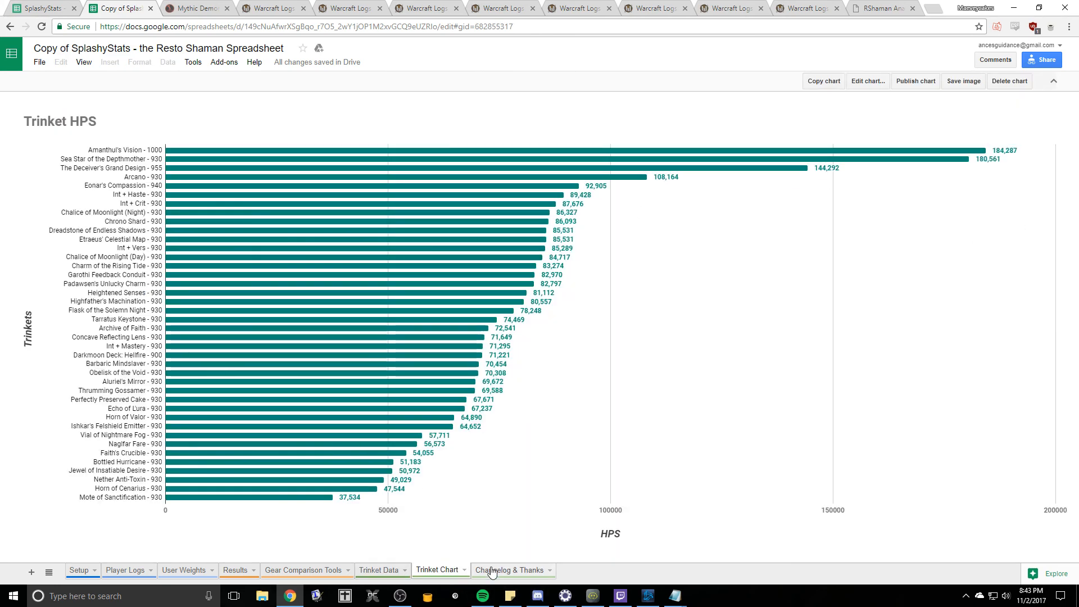
{"action": "left_click", "coordinate": [78, 572]}
{"action": "left_click", "coordinate": [125, 571]}
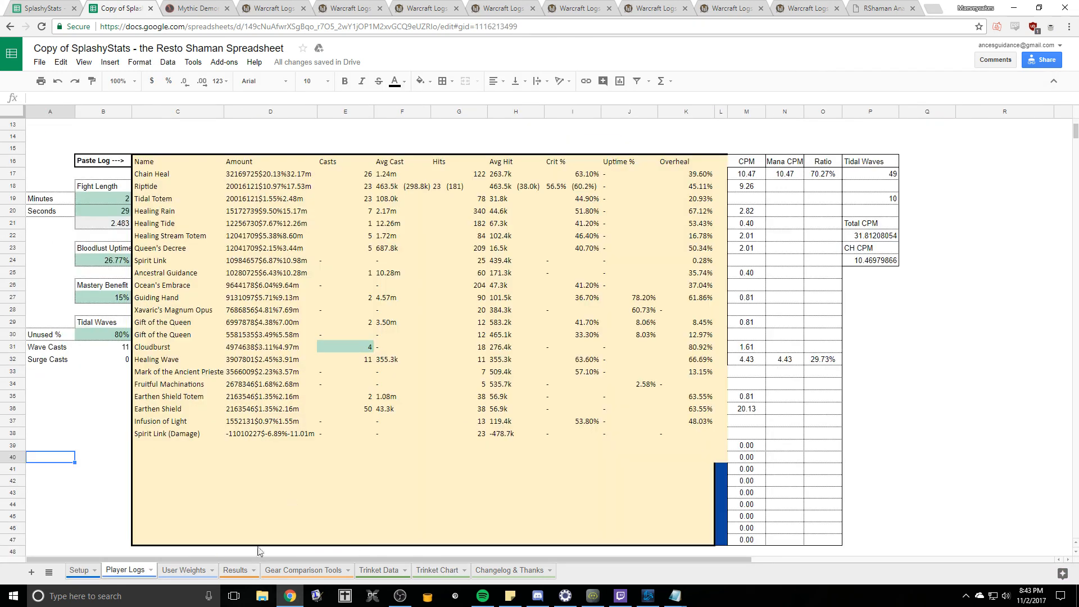
{"action": "left_click", "coordinate": [184, 570]}
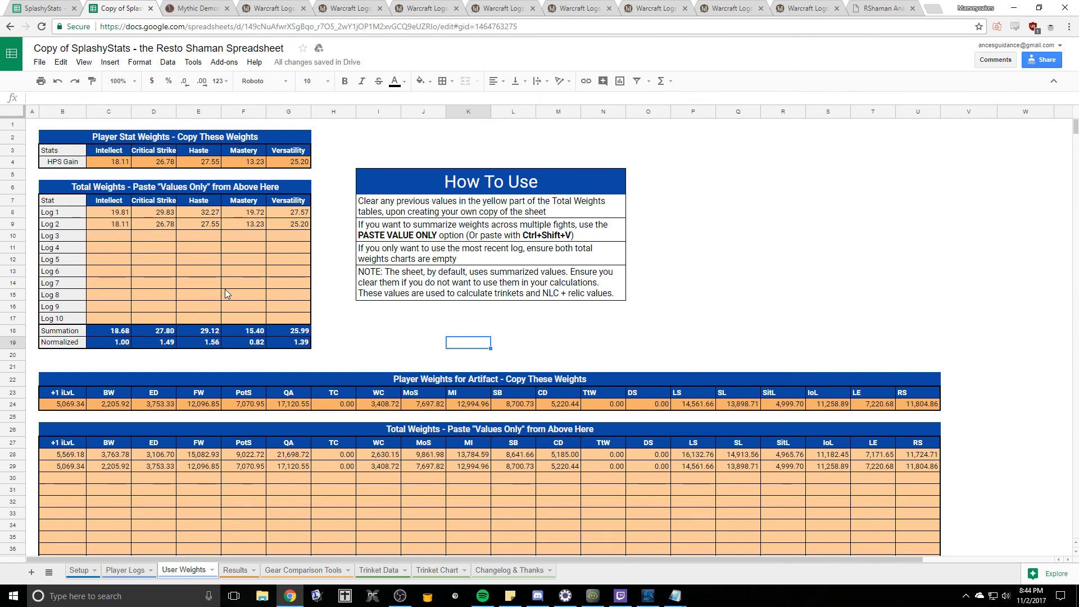
{"action": "left_click", "coordinate": [80, 570]}
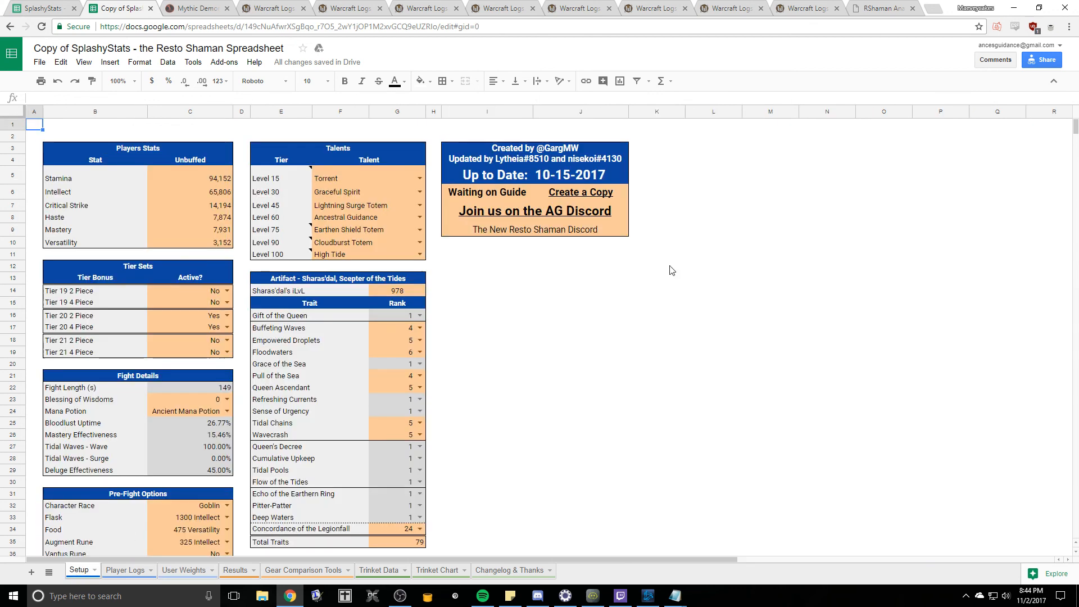